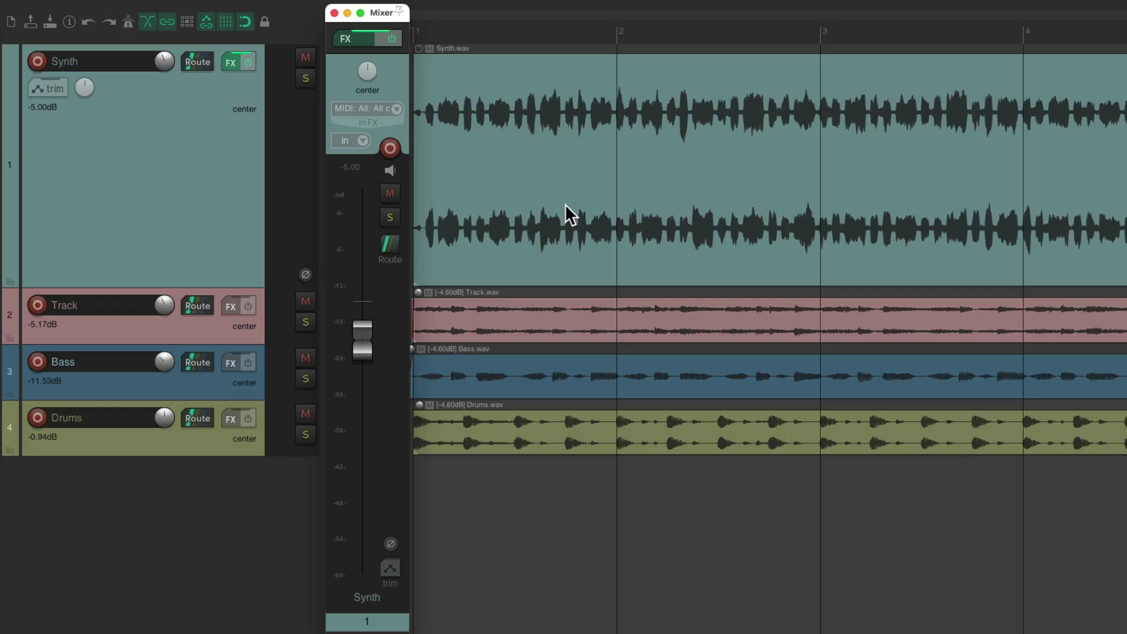
Step: Play the song and adjust the Synth track's volume fader during playback, bringing it to about -5.02 dB
key(space)
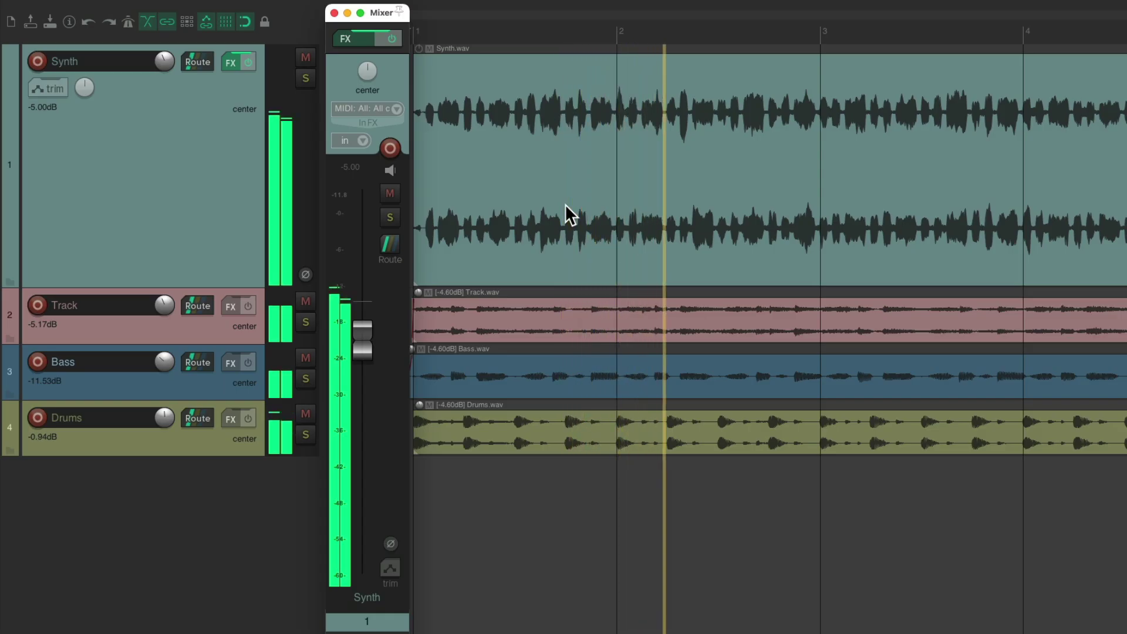
key(space)
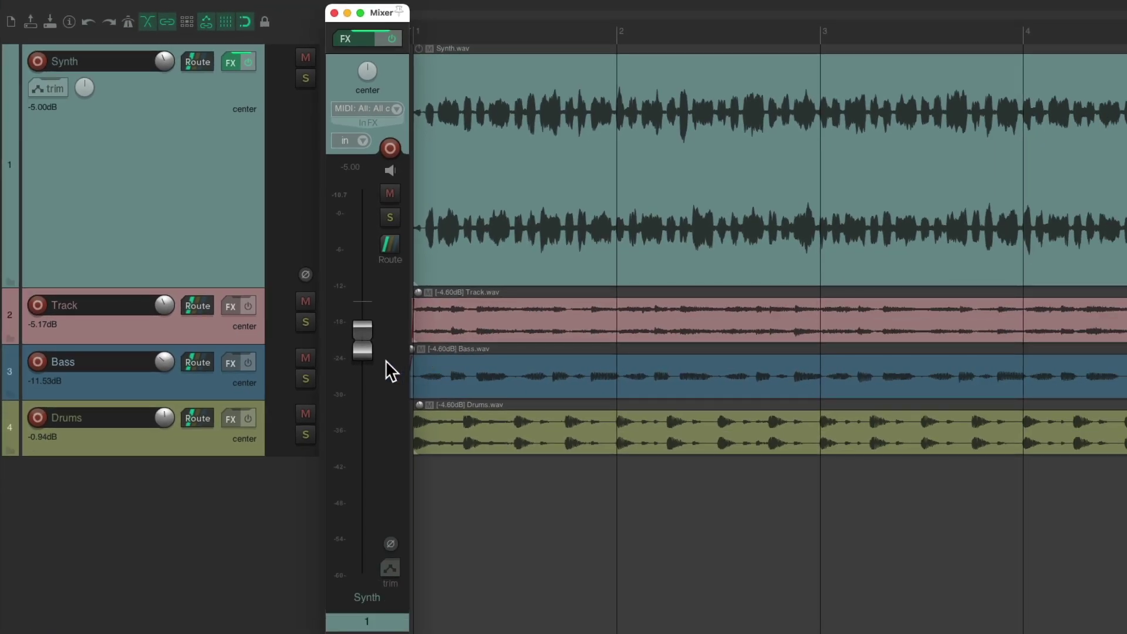
key(space)
mouse_move(368, 344)
mouse_down()
mouse_move(361, 434)
mouse_move(369, 340)
mouse_up()
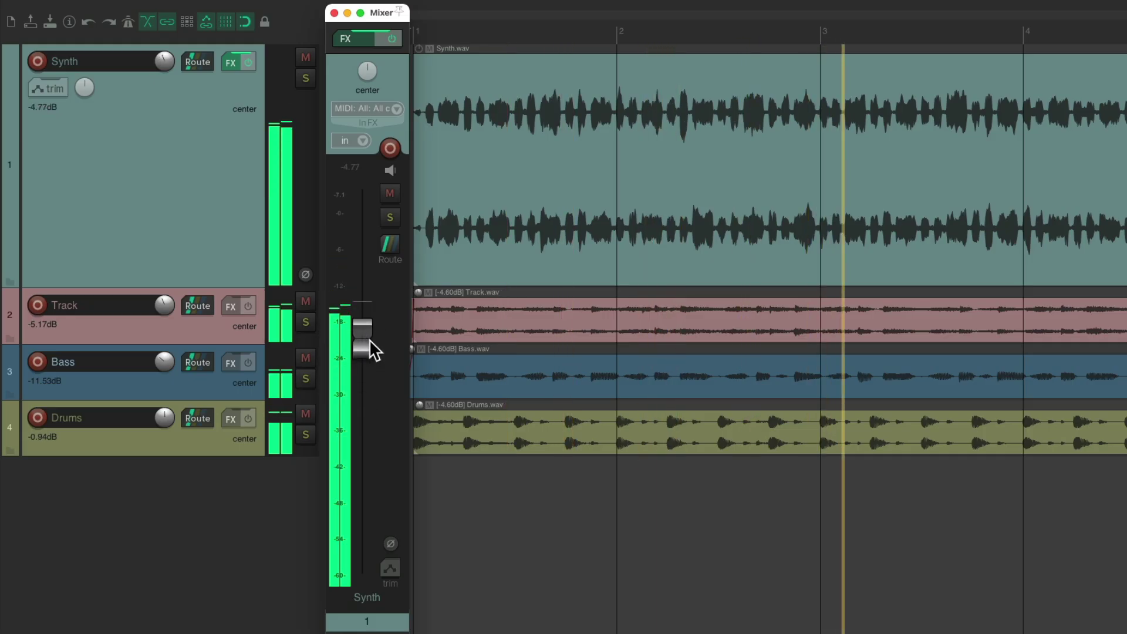
key(space)
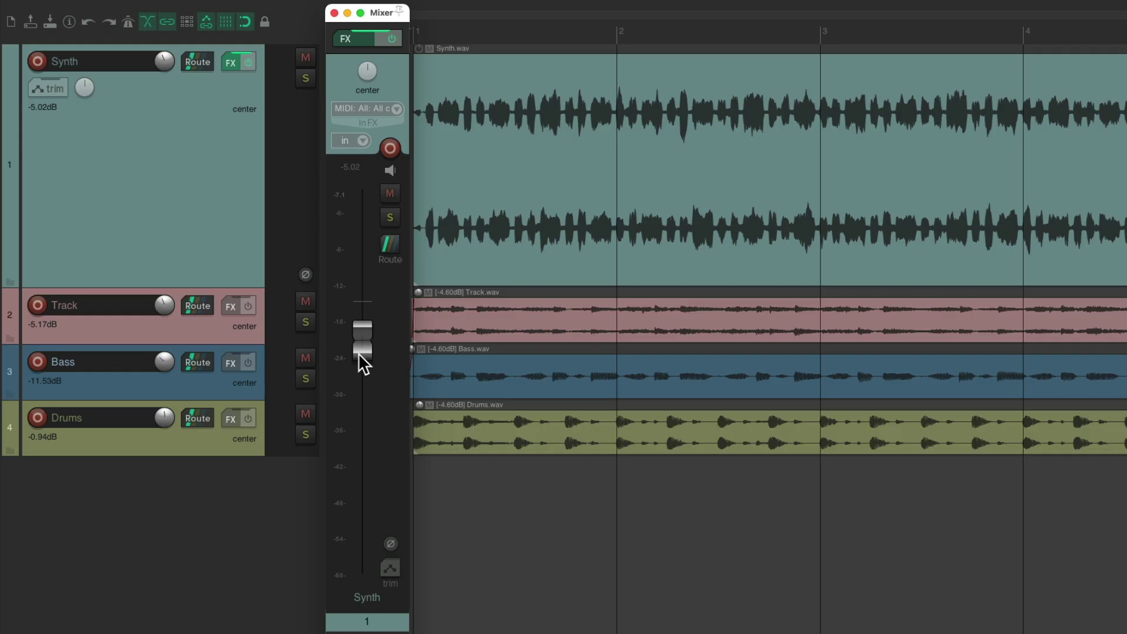
Step: Show the Synth track's volume envelope in its own lane and play the song briefly
click(201, 214)
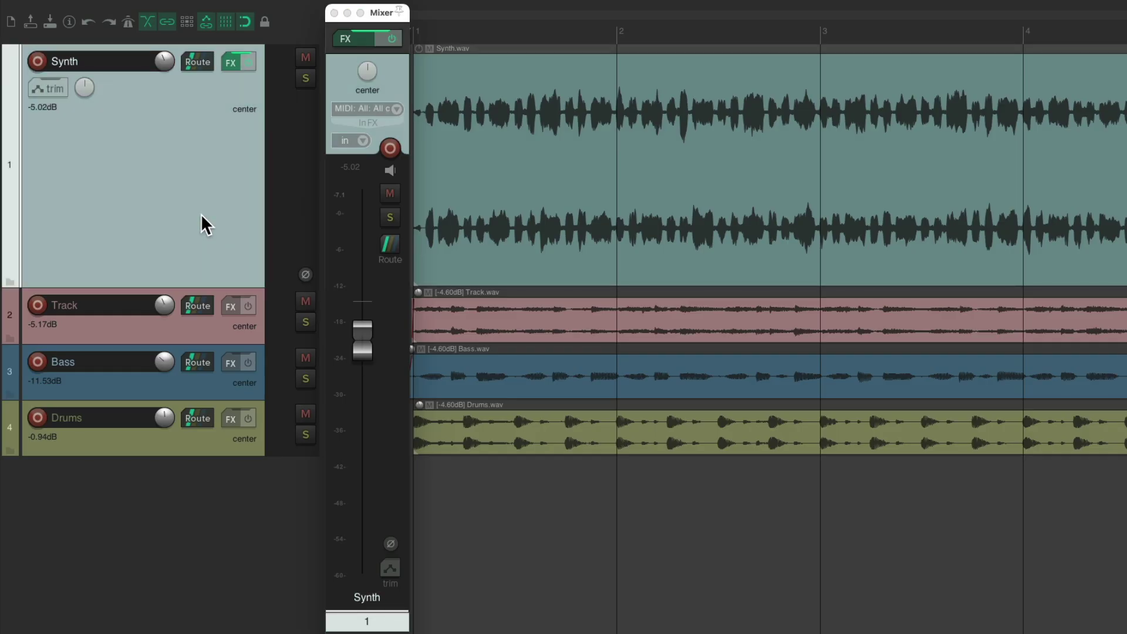
key(v)
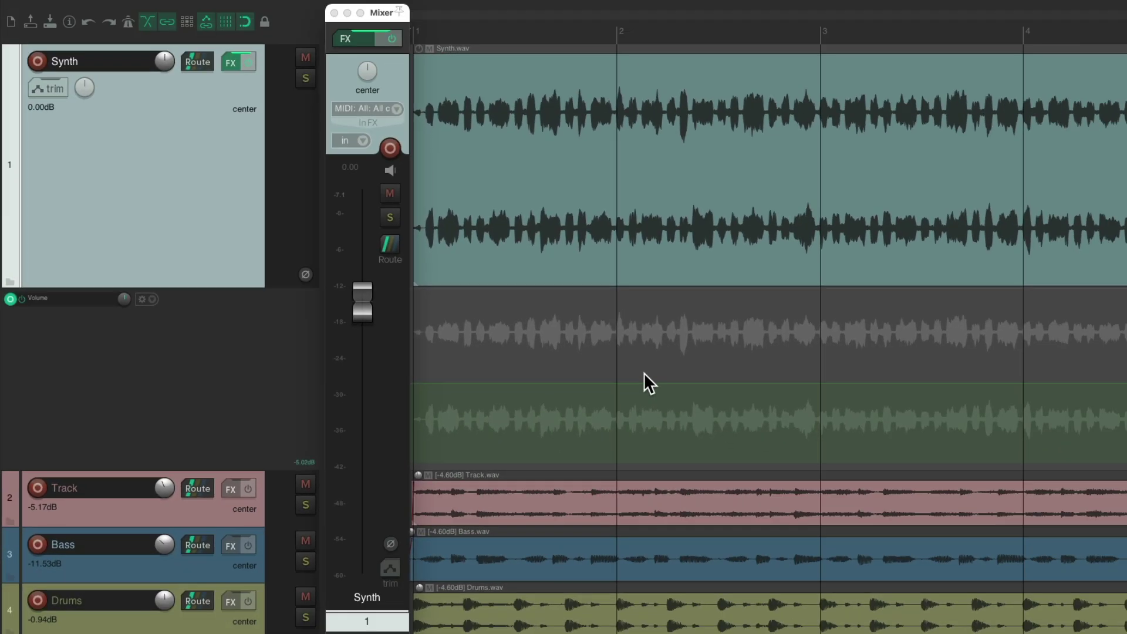
key(space)
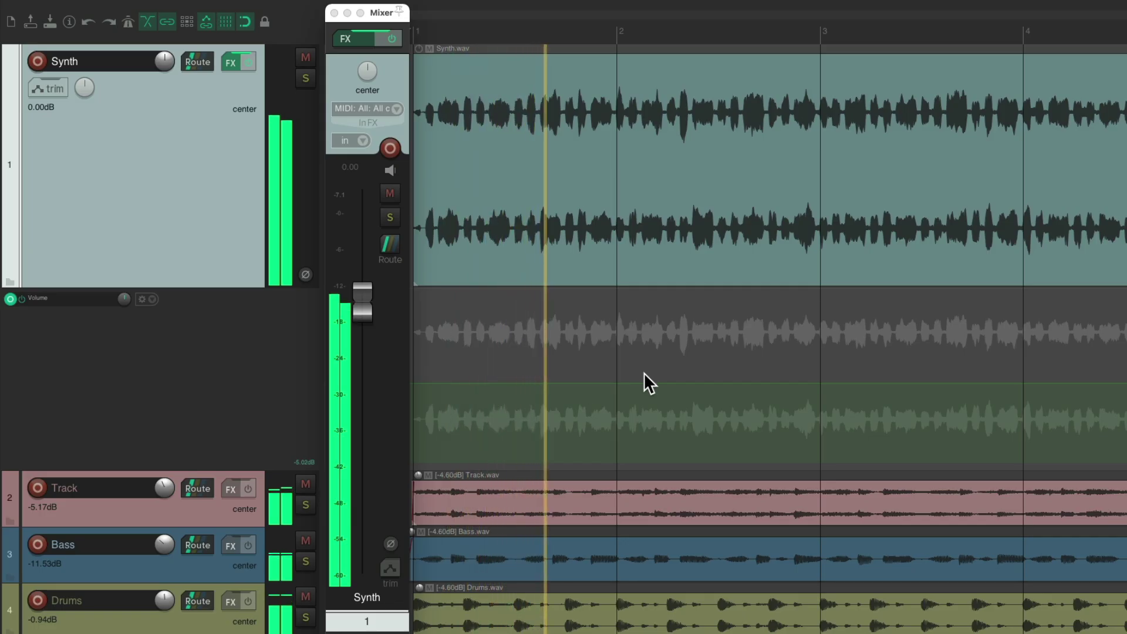
key(space)
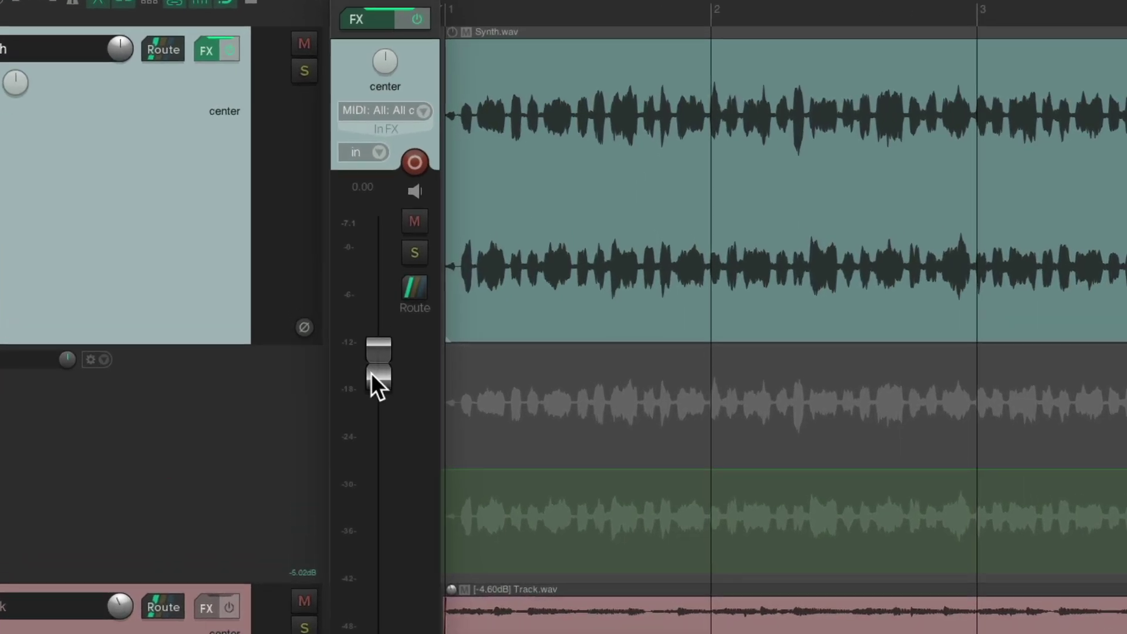
Step: Trim the Synth fader during playback to about -2.65 dB and up to about 2.39 dB, and reset it to 0 dB
drag(358, 309, 360, 319)
drag(378, 405, 379, 414)
key(space)
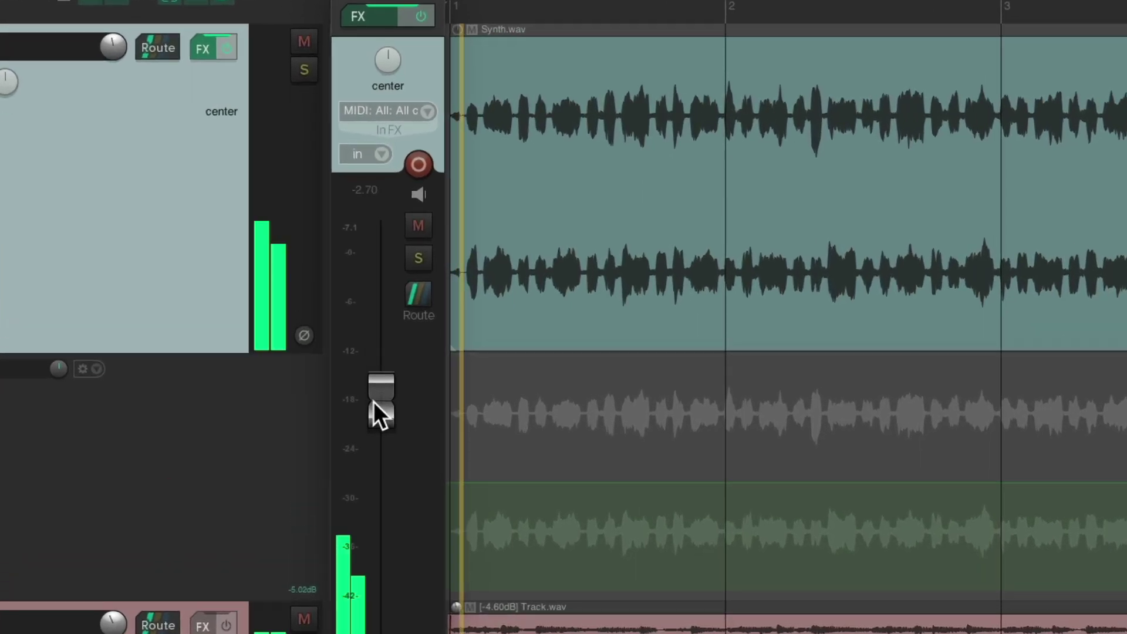
key(space)
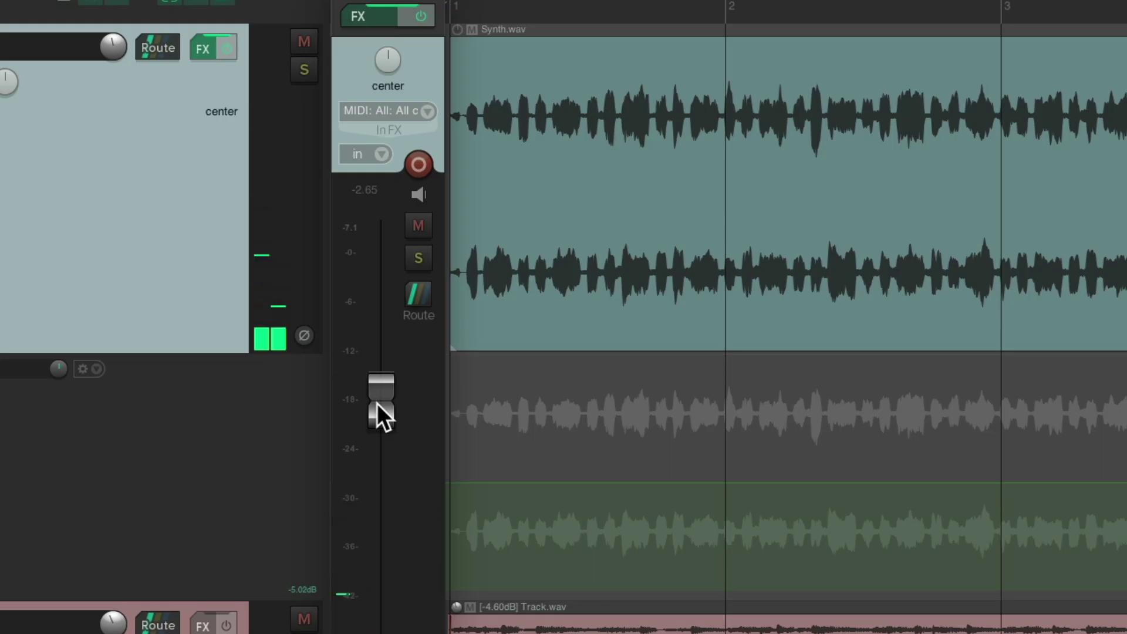
key(space)
drag(377, 403, 383, 349)
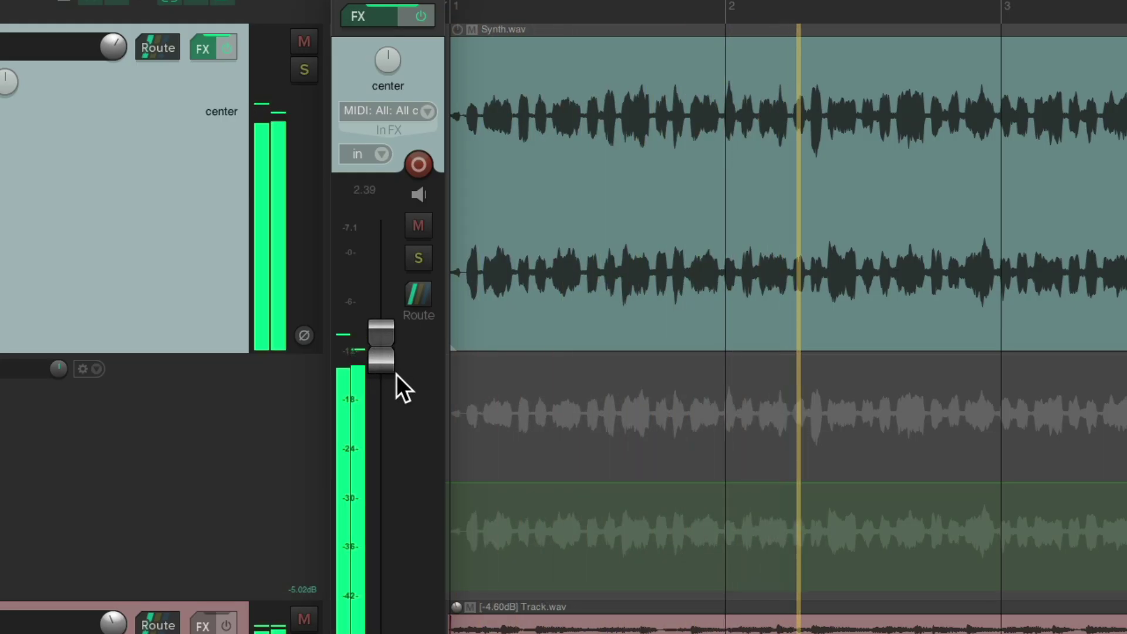
key(space)
double_click(387, 352)
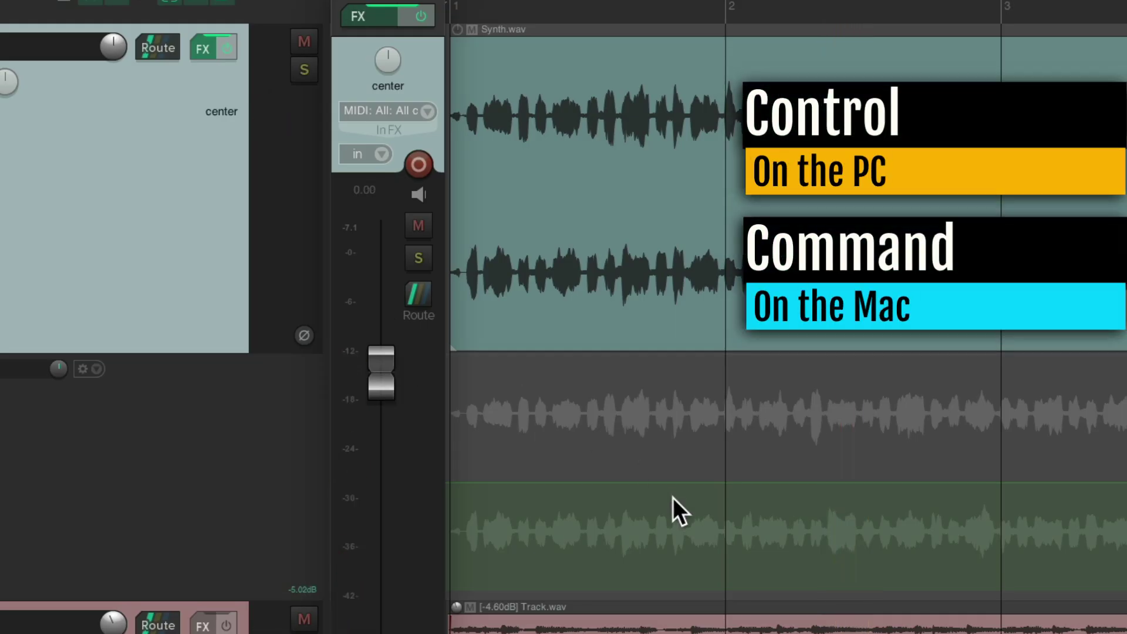
Step: Draw a freehand wavy volume automation curve on the Synth envelope across measures 1 and 2, and play it back
mouse_move(460, 490)
mouse_down()
mouse_move(593, 459)
mouse_move(644, 483)
mouse_move(705, 485)
mouse_move(781, 445)
mouse_move(992, 465)
mouse_up()
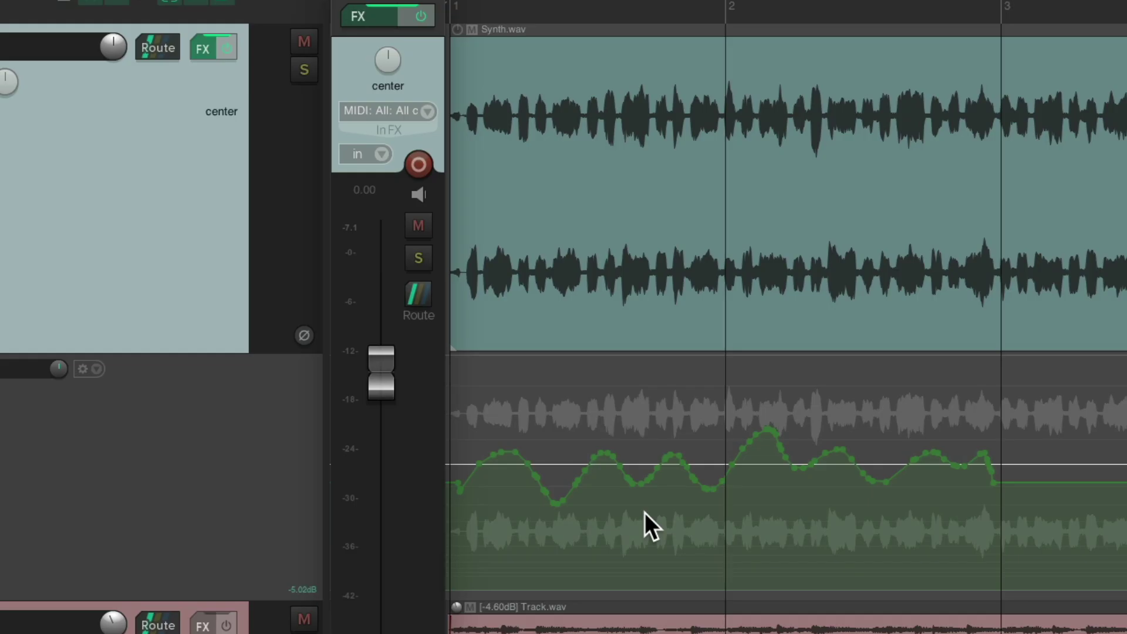
key(space)
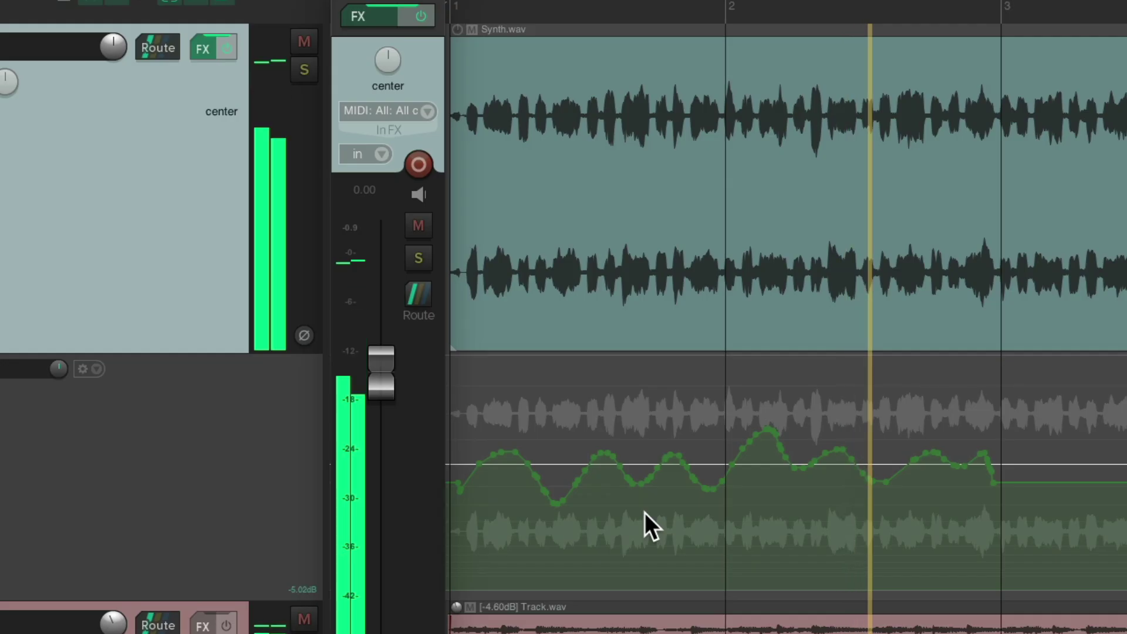
key(space)
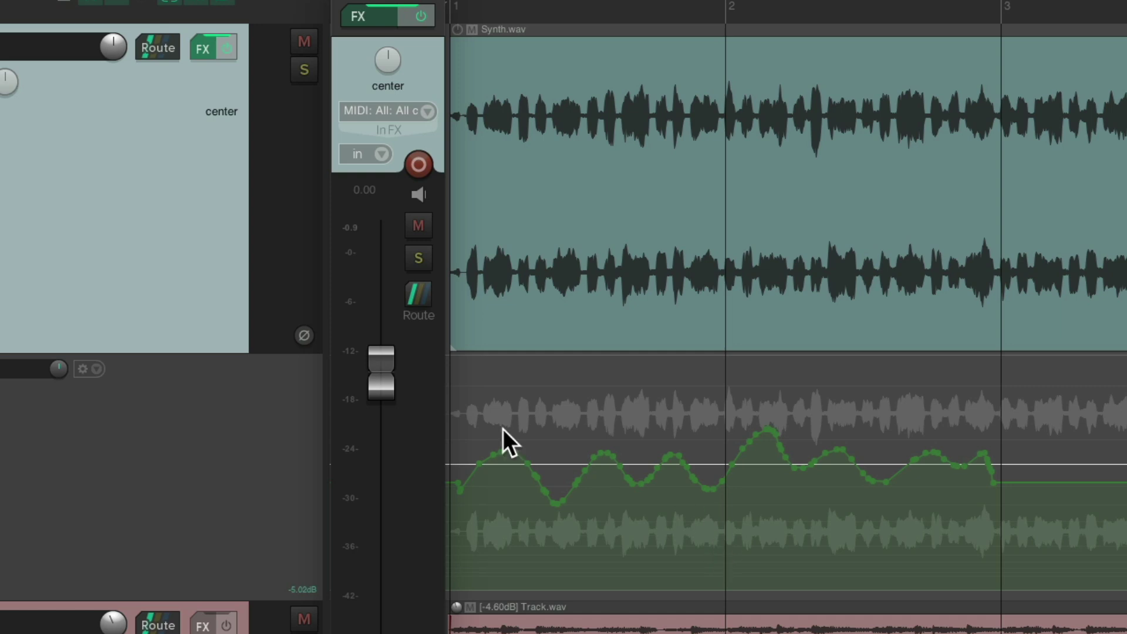
Step: Lower the Synth fader to about -3.19 dB while the drawn automation plays, and reset it to 0 dB
key(space)
drag(381, 391, 383, 414)
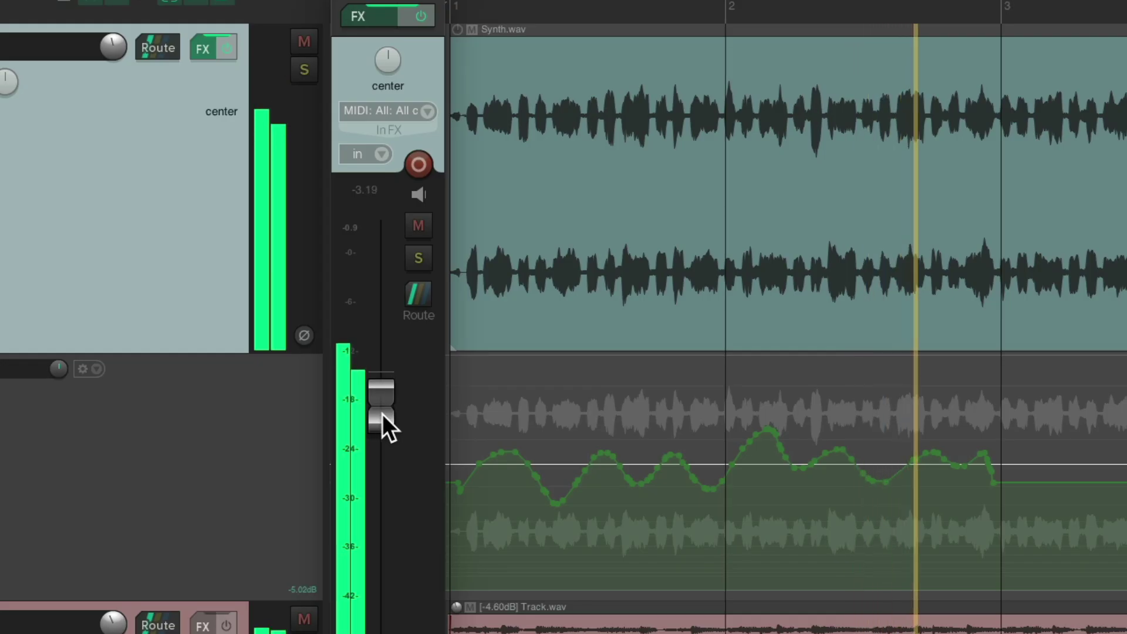
key(space)
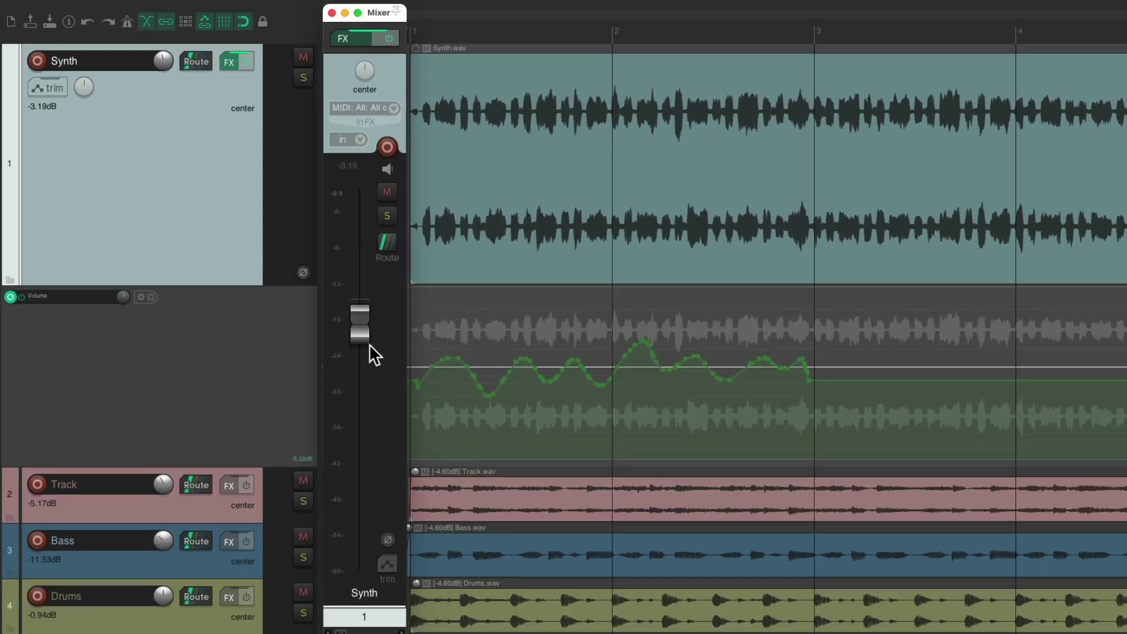
double_click(376, 409)
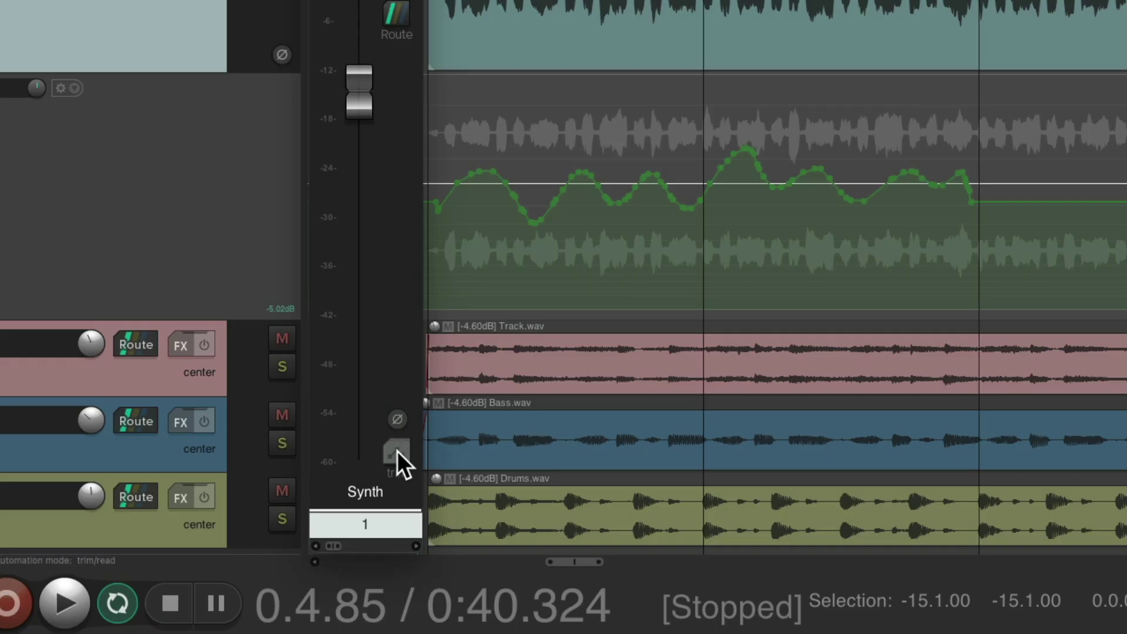
Step: Set the Synth track's automation mode to Read and play back the drawn volume automation
click(398, 451)
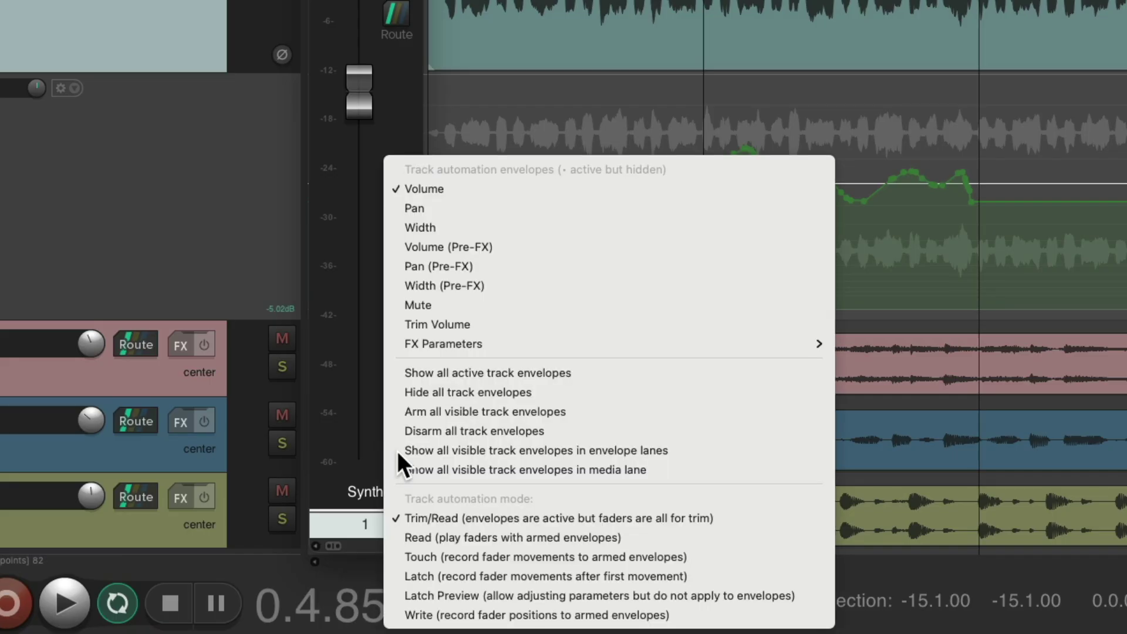
click(392, 535)
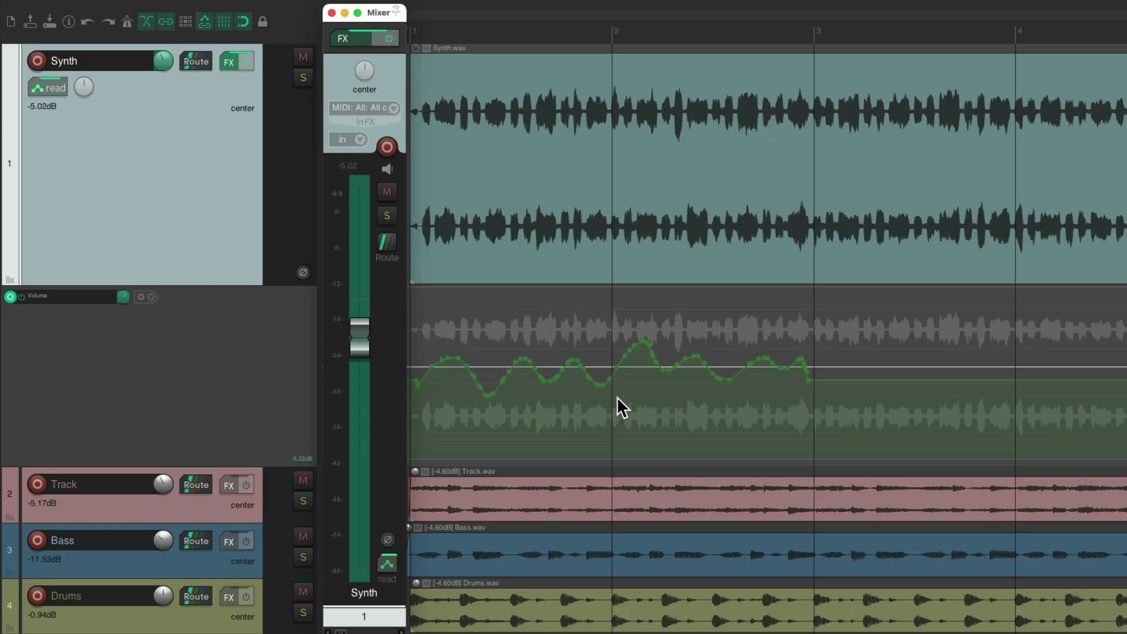
key(space)
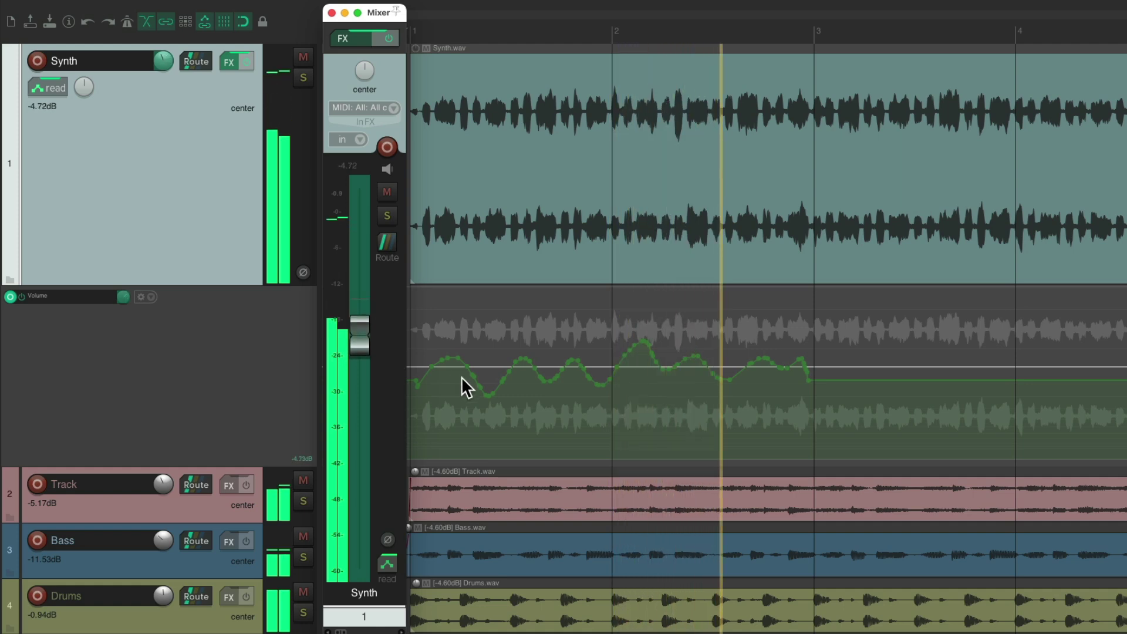
key(space)
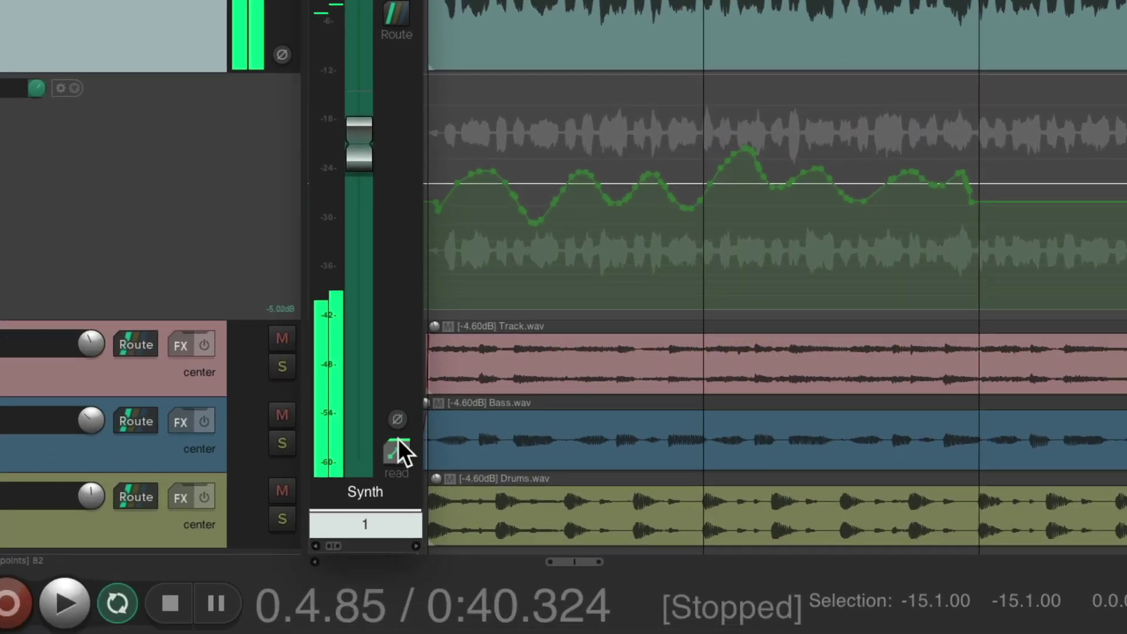
Step: Set the Synth track's automation mode to Trim/Read and lower its fader to about -1.74 dB during playback
click(396, 448)
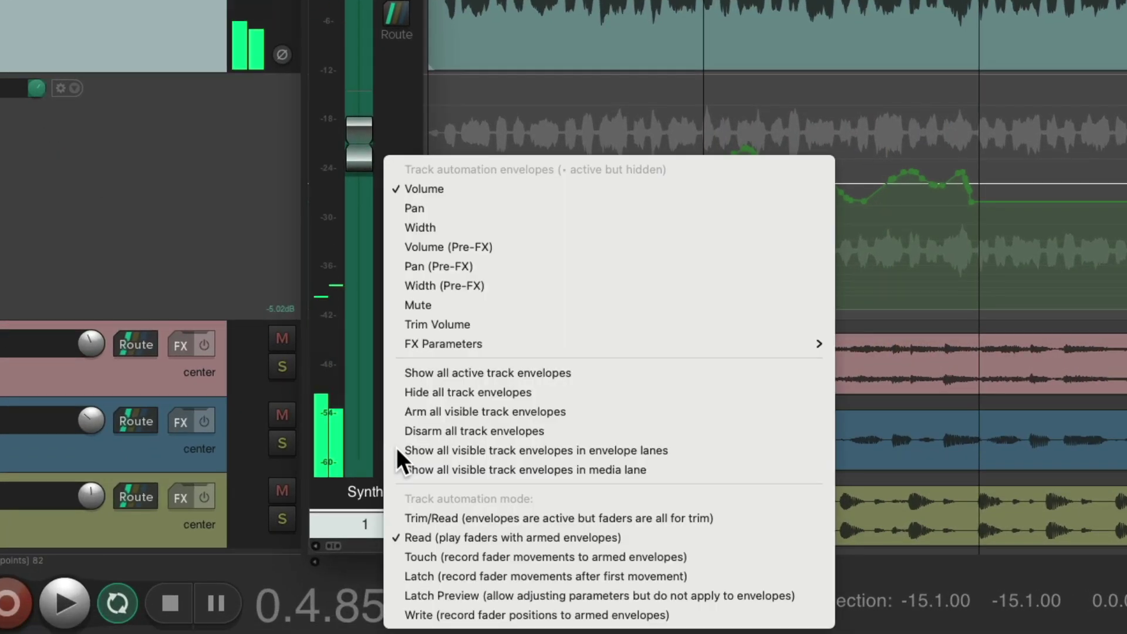
click(393, 518)
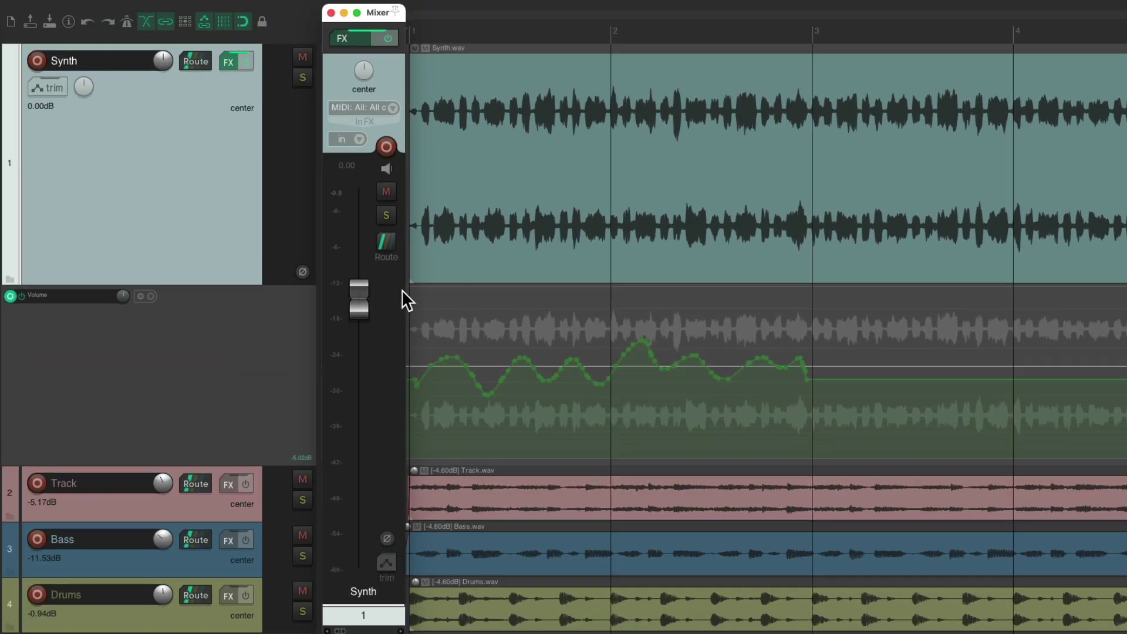
key(space)
drag(360, 312, 359, 322)
key(space)
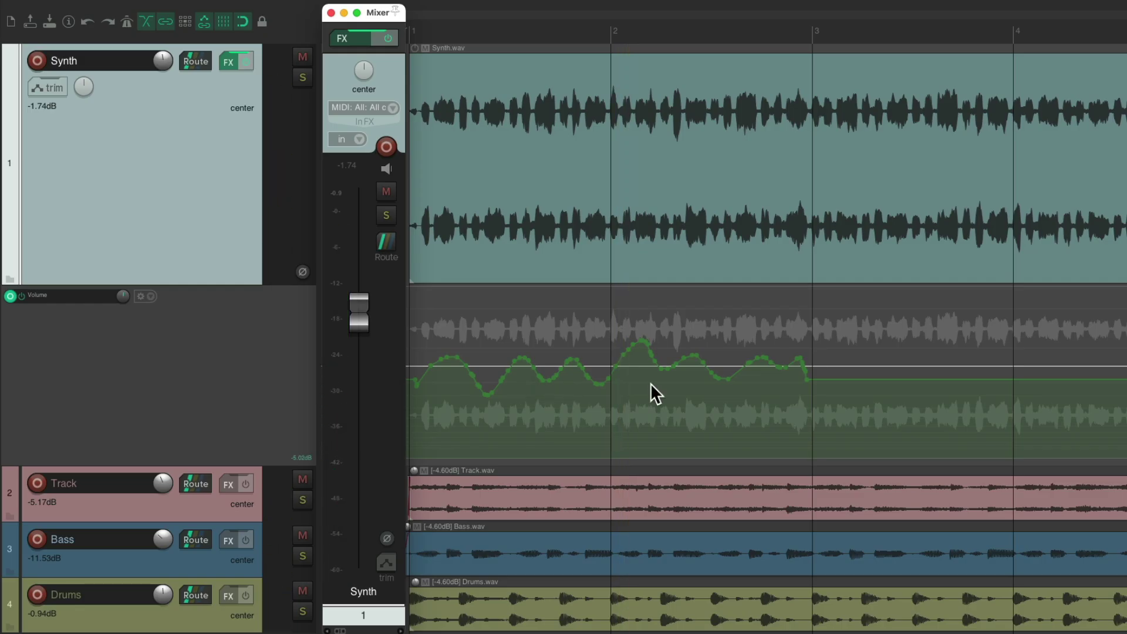
Step: Lower the whole Synth volume envelope slightly with its own level knob, and remove the envelope from the track
drag(123, 296, 123, 296)
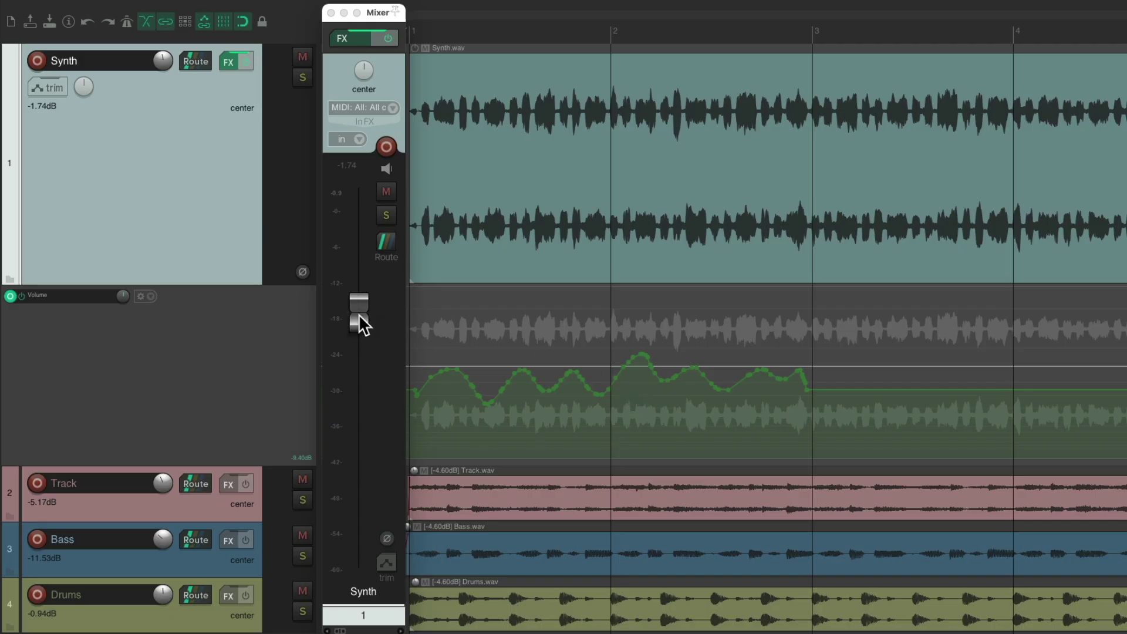
mouse_move(123, 296)
mouse_down()
mouse_move(123, 283)
mouse_move(122, 296)
mouse_up()
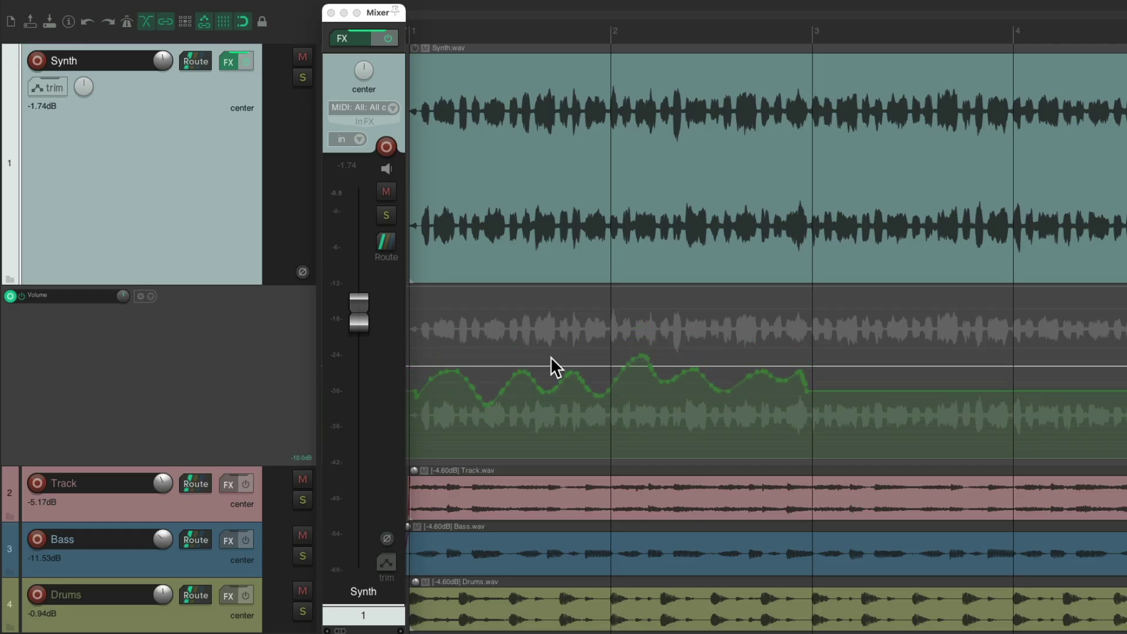
key(v)
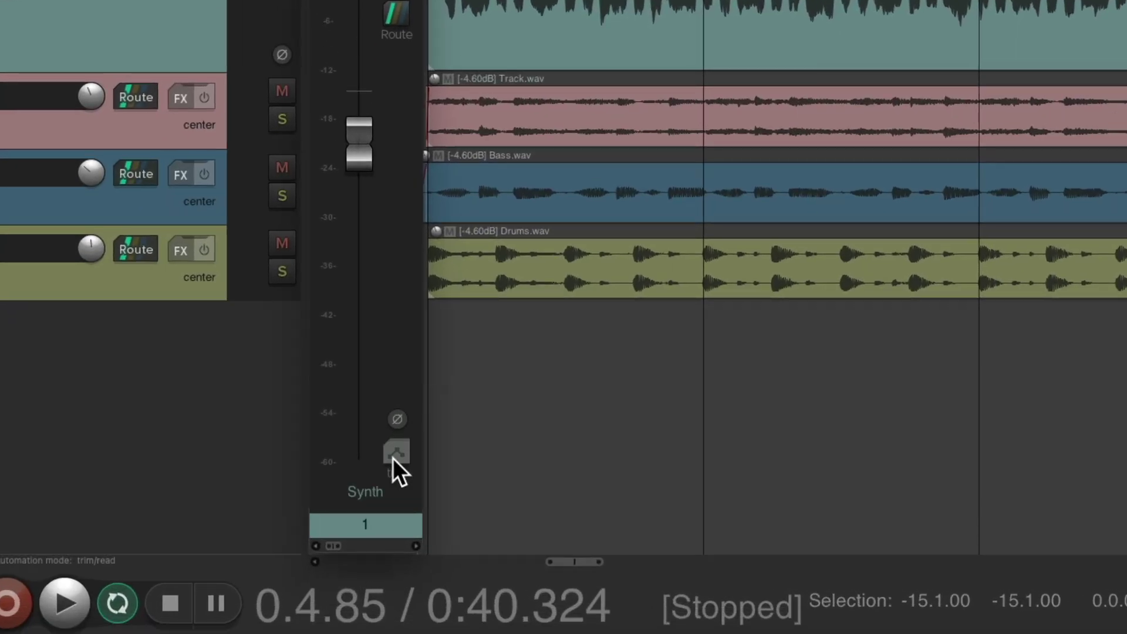
Step: Set the Synth track's automation mode to Write and record a series of volume fader movements during playback, ending at about -2.56 dB
click(393, 458)
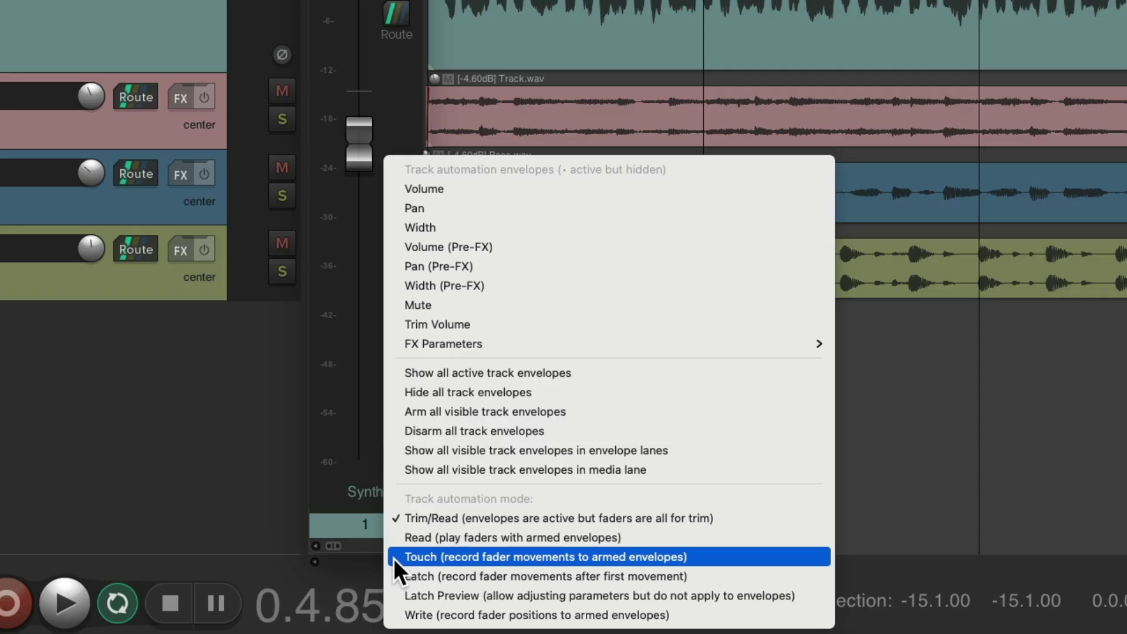
click(402, 615)
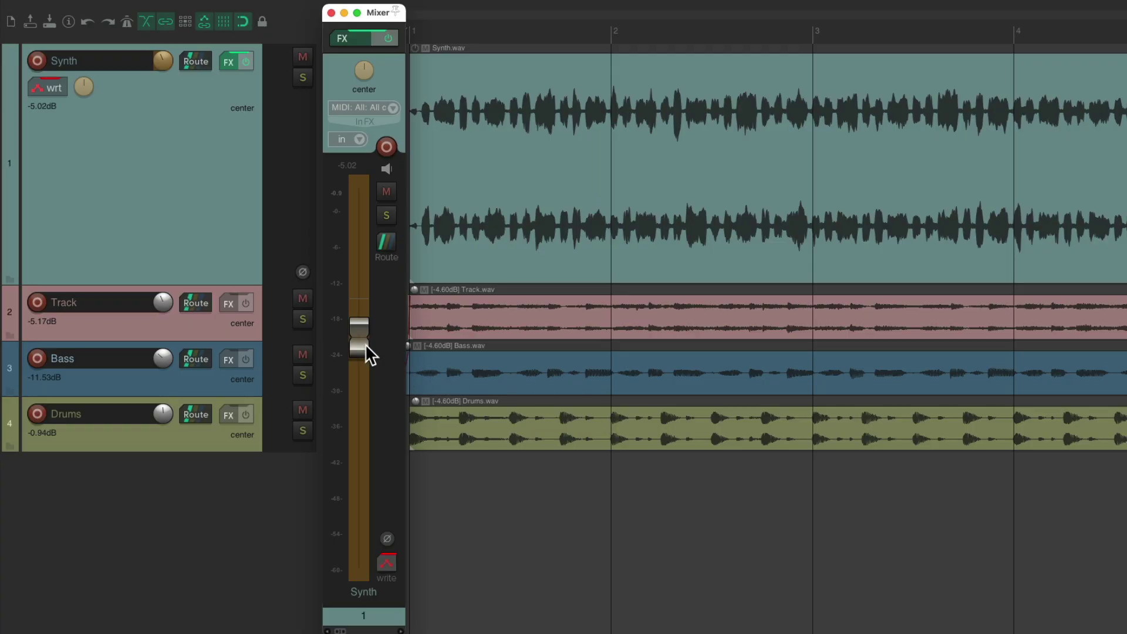
click(362, 337)
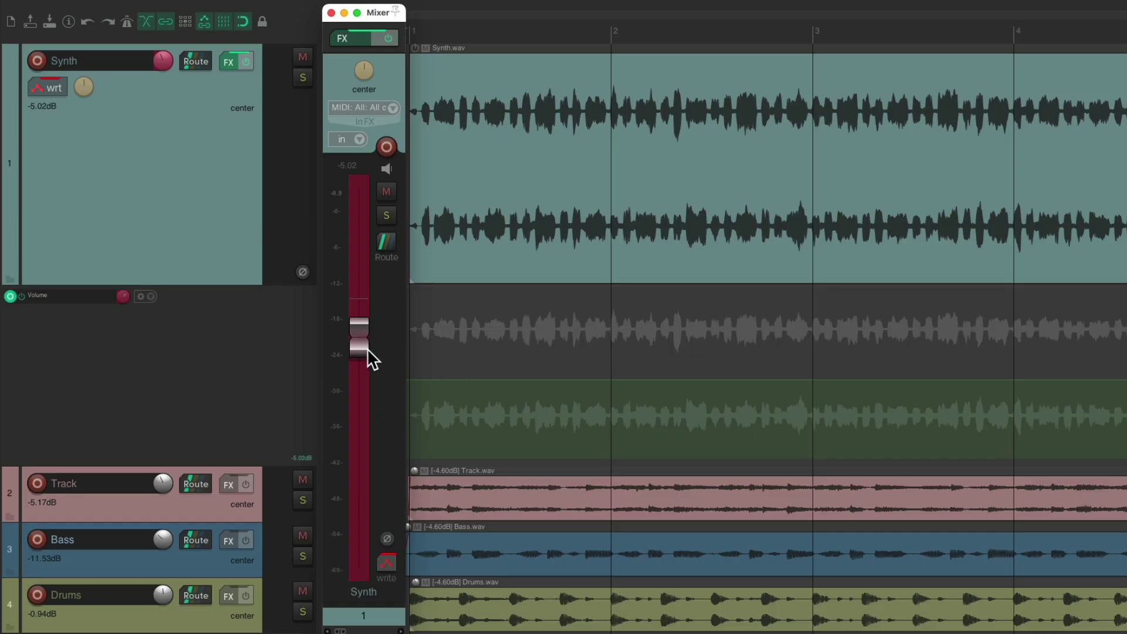
key(space)
mouse_move(369, 350)
mouse_down()
mouse_move(360, 343)
mouse_move(360, 356)
mouse_move(359, 326)
mouse_move(357, 353)
mouse_move(358, 311)
mouse_move(356, 344)
mouse_move(358, 316)
mouse_move(358, 326)
mouse_up()
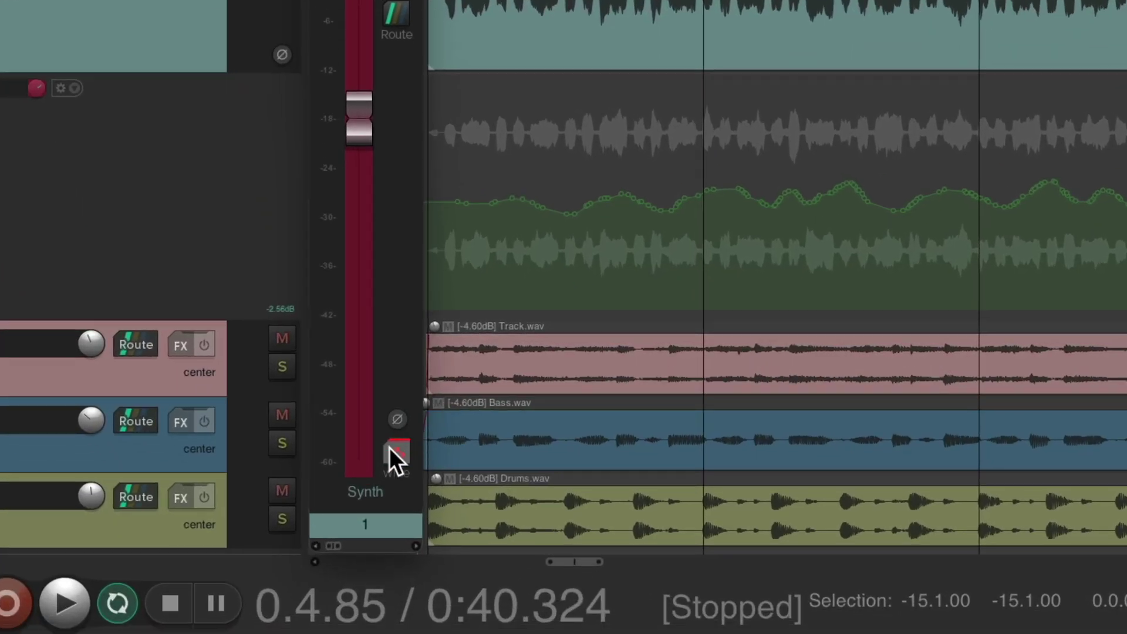
Step: Set the Synth track's automation mode to Touch and play back the recorded volume automation
click(387, 564)
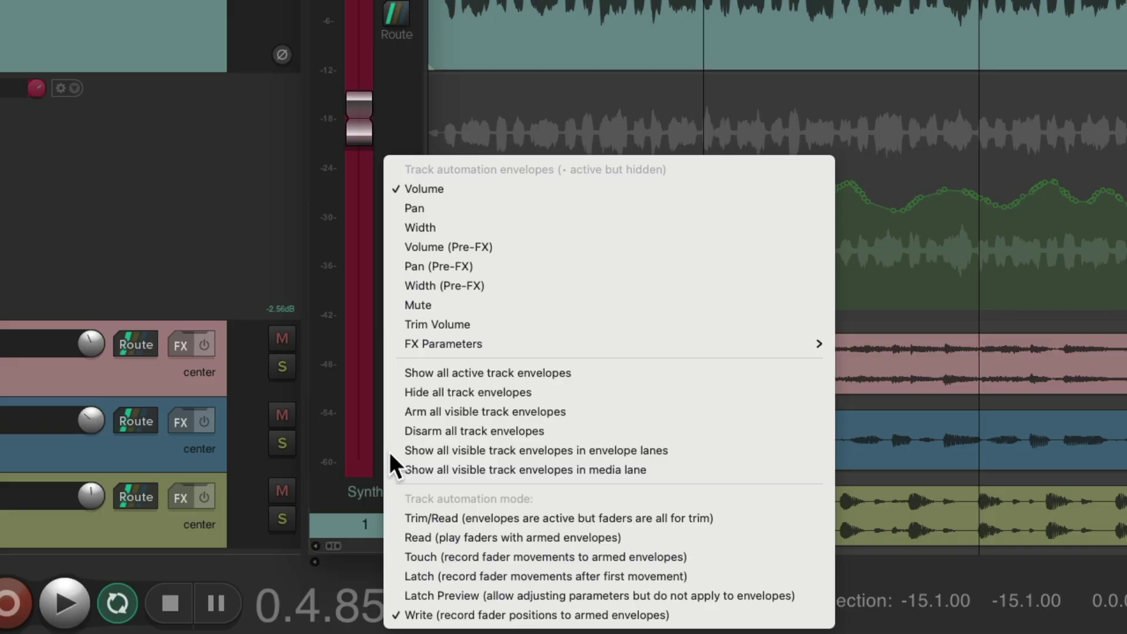
click(395, 553)
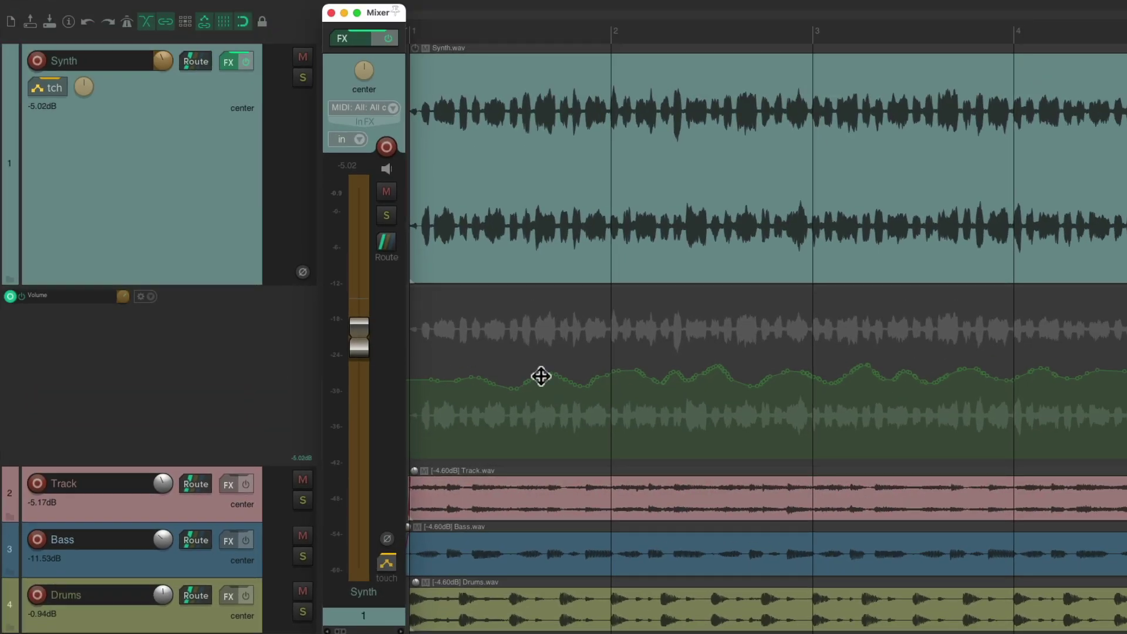
key(space)
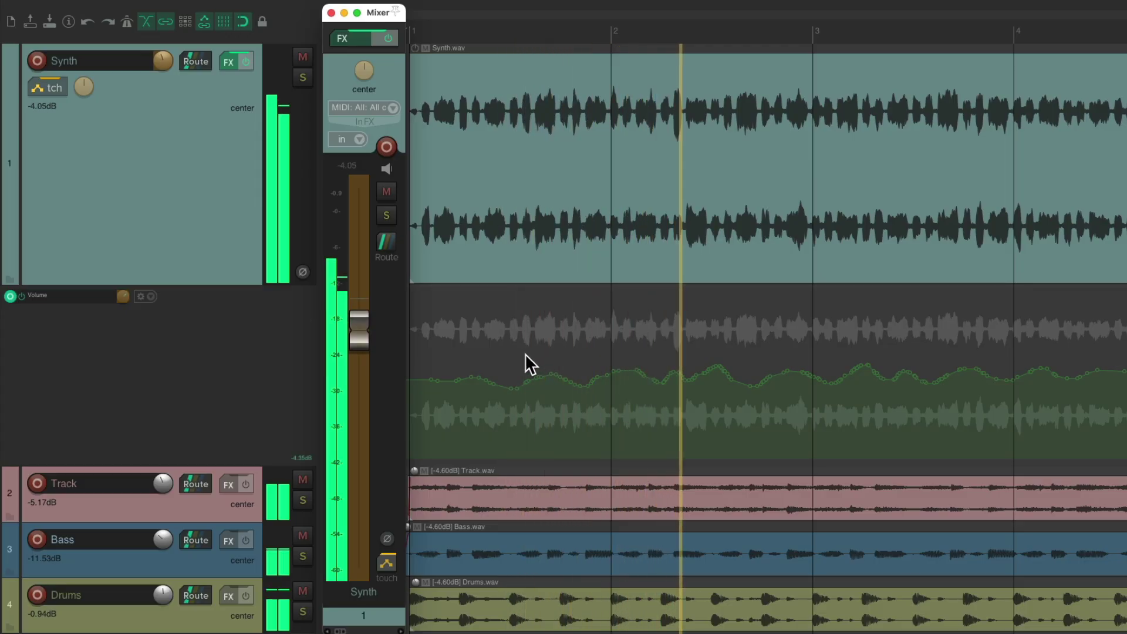
key(space)
Step: Set the Synth track's automation mode to Trim/Read and play back a short passage
click(387, 563)
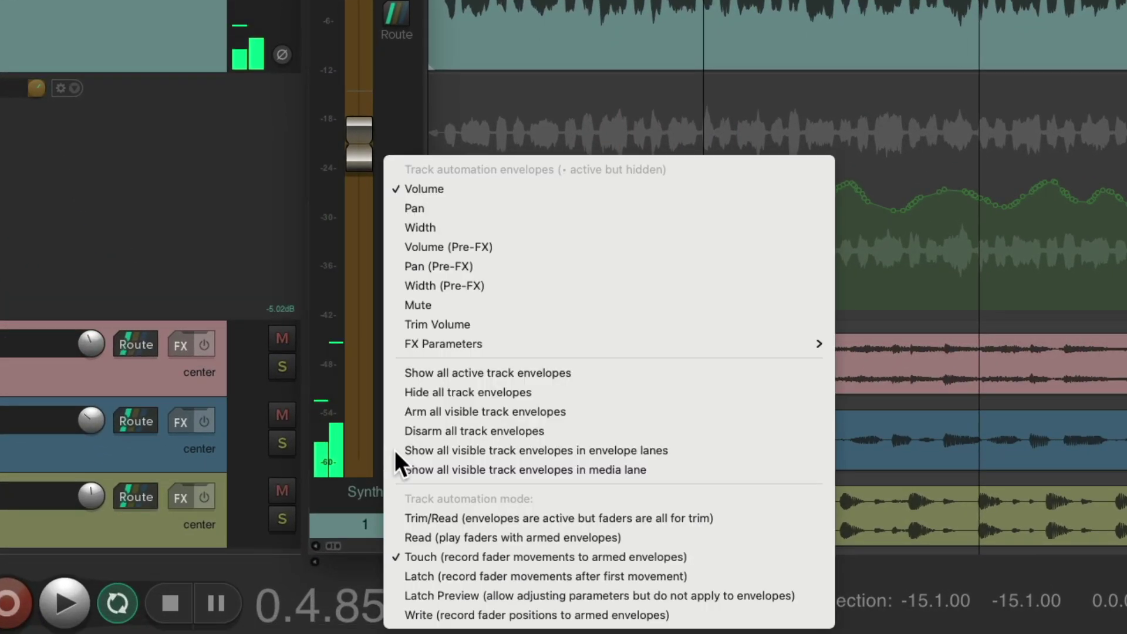
click(395, 518)
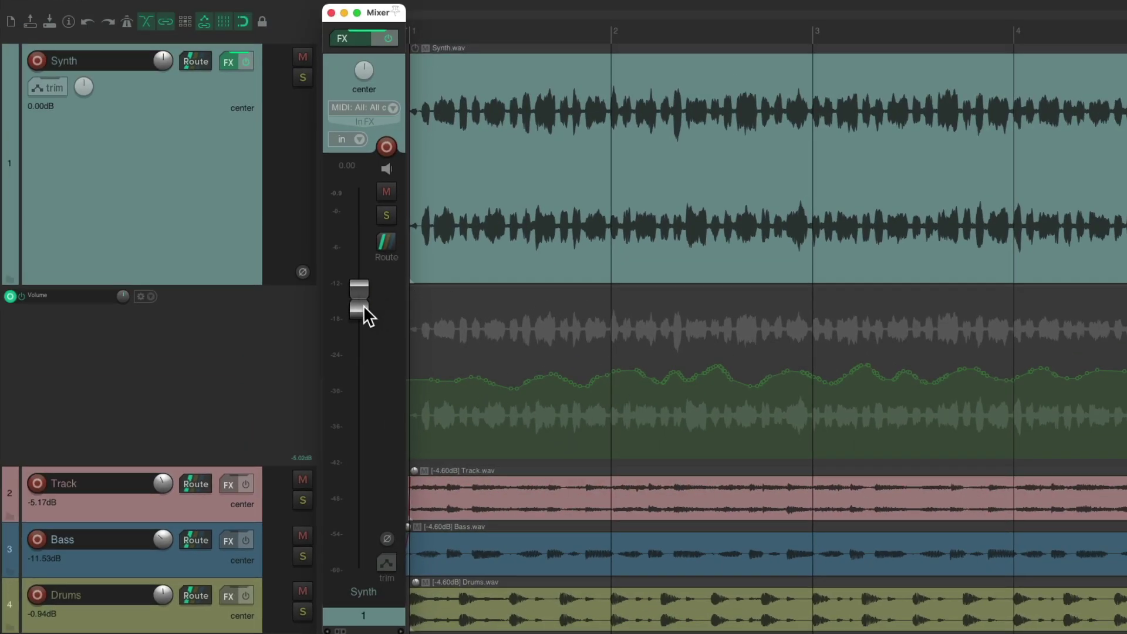
key(space)
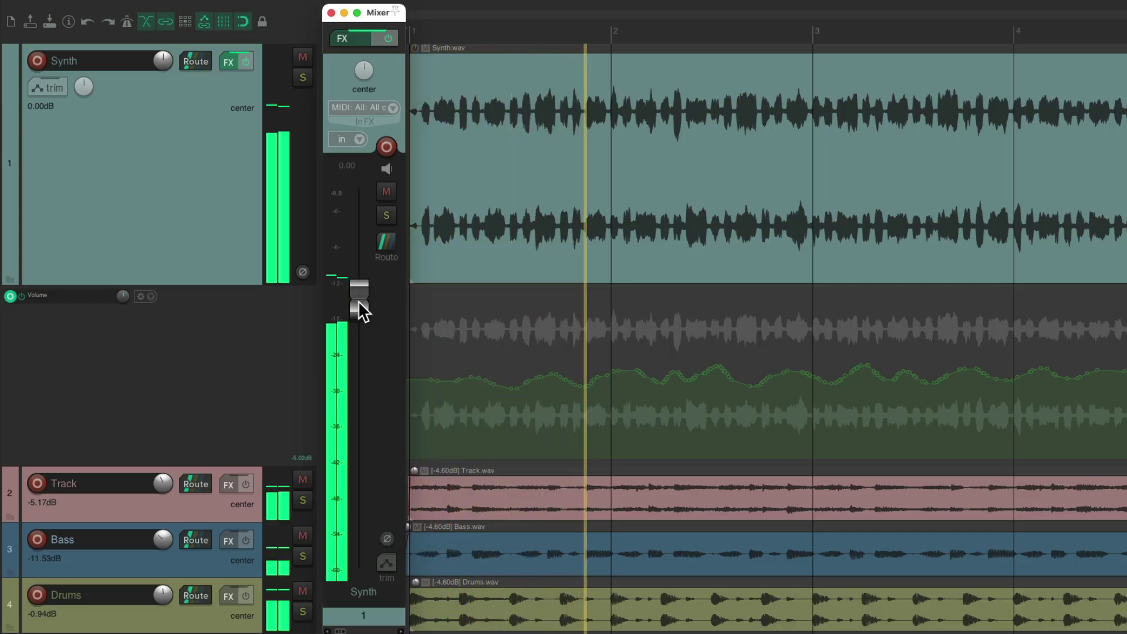
key(space)
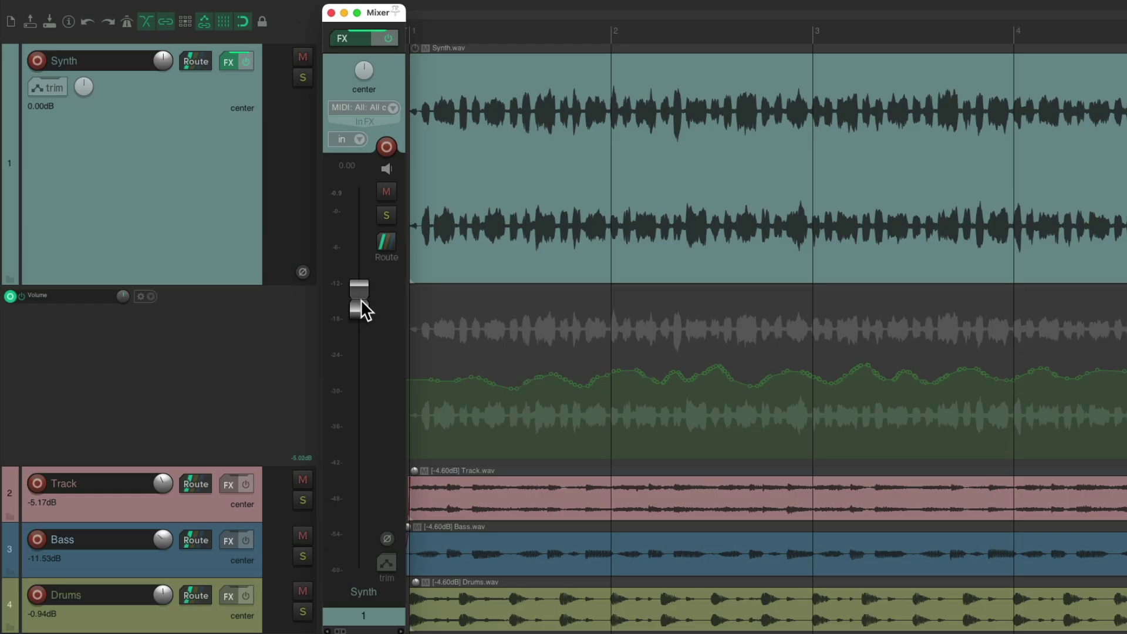
Step: Try trimming the Synth volume with its fader, down to about -2.70 dB during playback and up, resetting it to 0.00 dB each time
key(space)
mouse_move(361, 299)
mouse_down()
mouse_move(359, 326)
mouse_move(358, 270)
mouse_move(358, 321)
mouse_up()
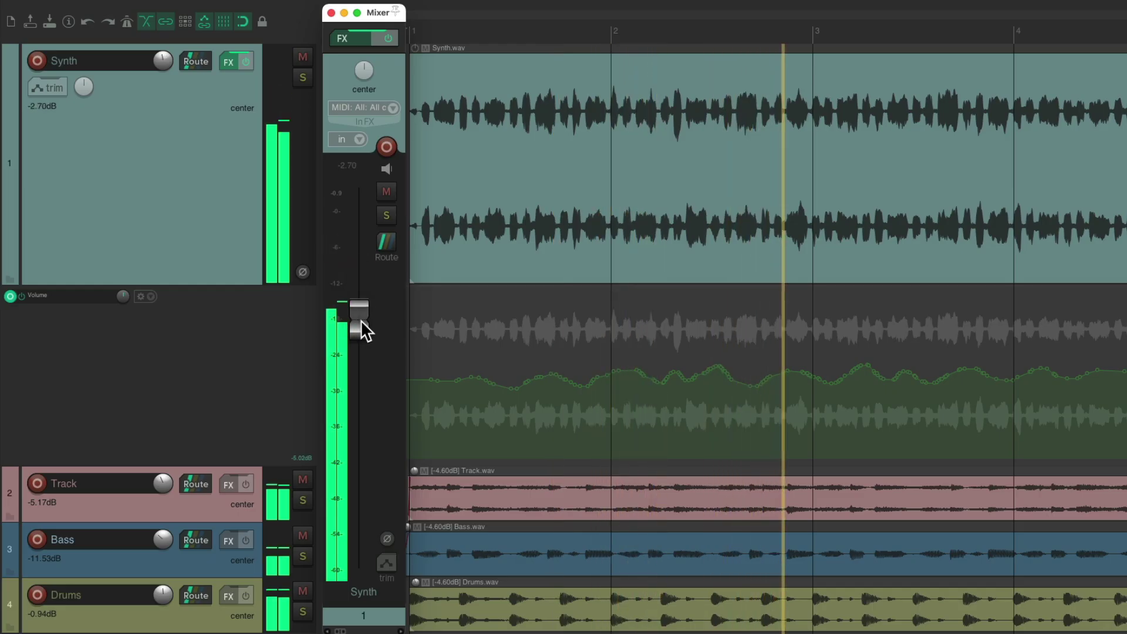
double_click(360, 320)
key(space)
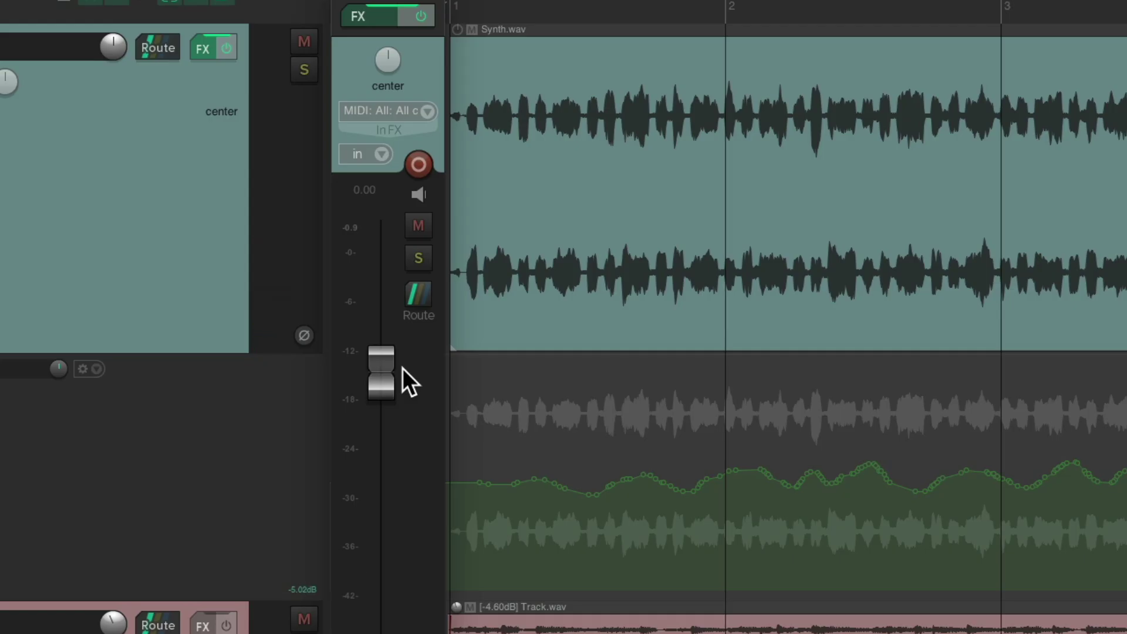
drag(386, 380, 385, 338)
double_click(384, 346)
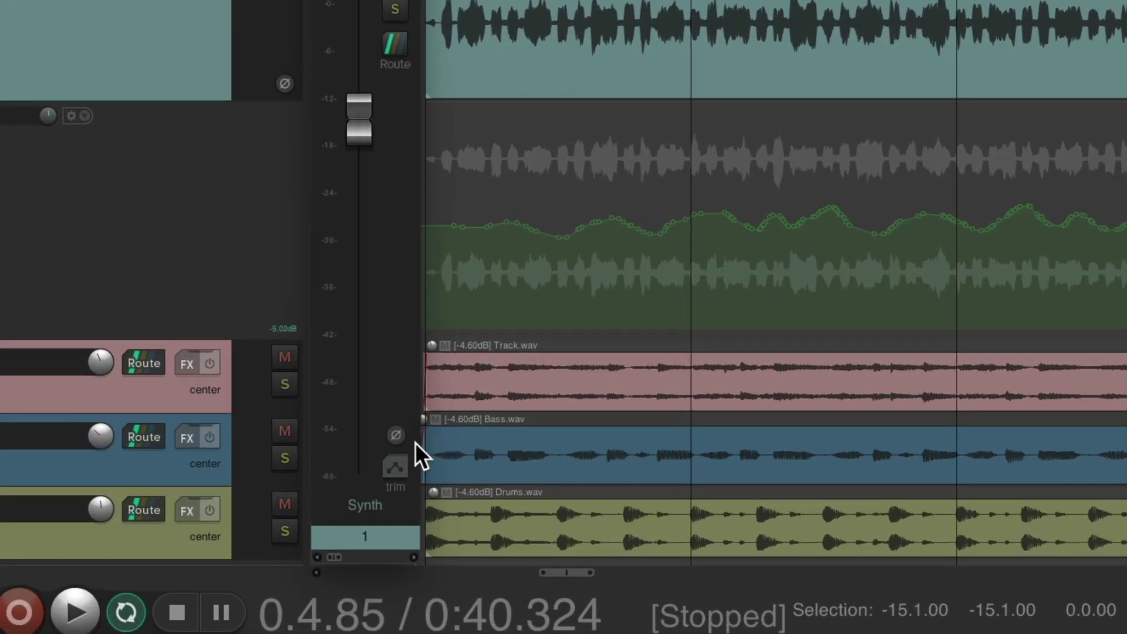
Step: Set the Synth track's automation mode back to Touch and play the volume envelope without moving the fader
click(384, 561)
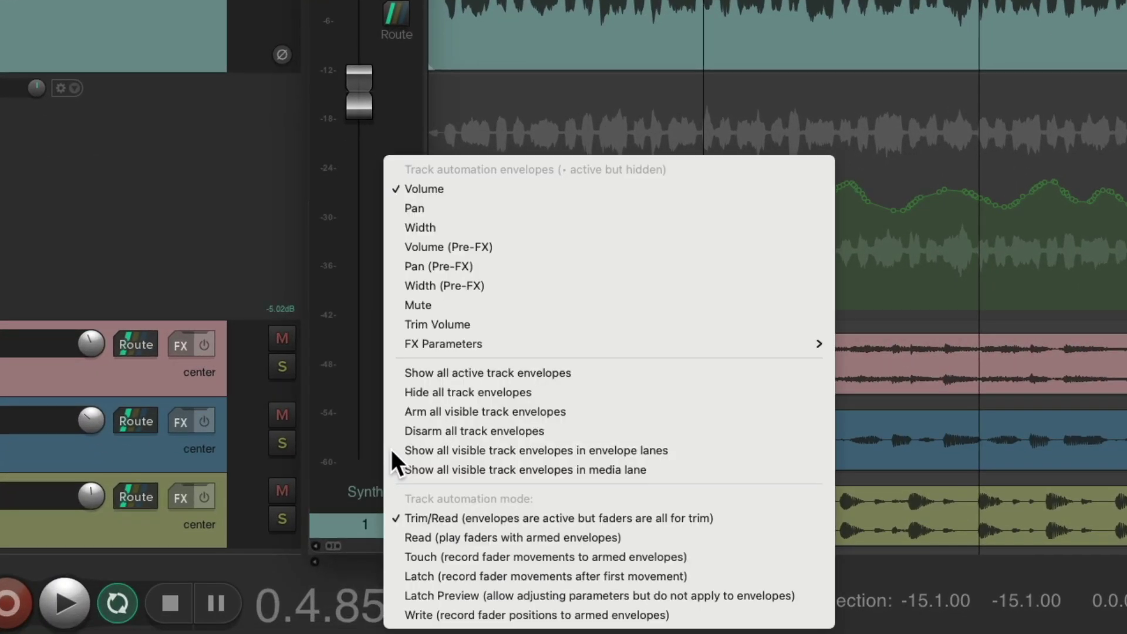
click(398, 555)
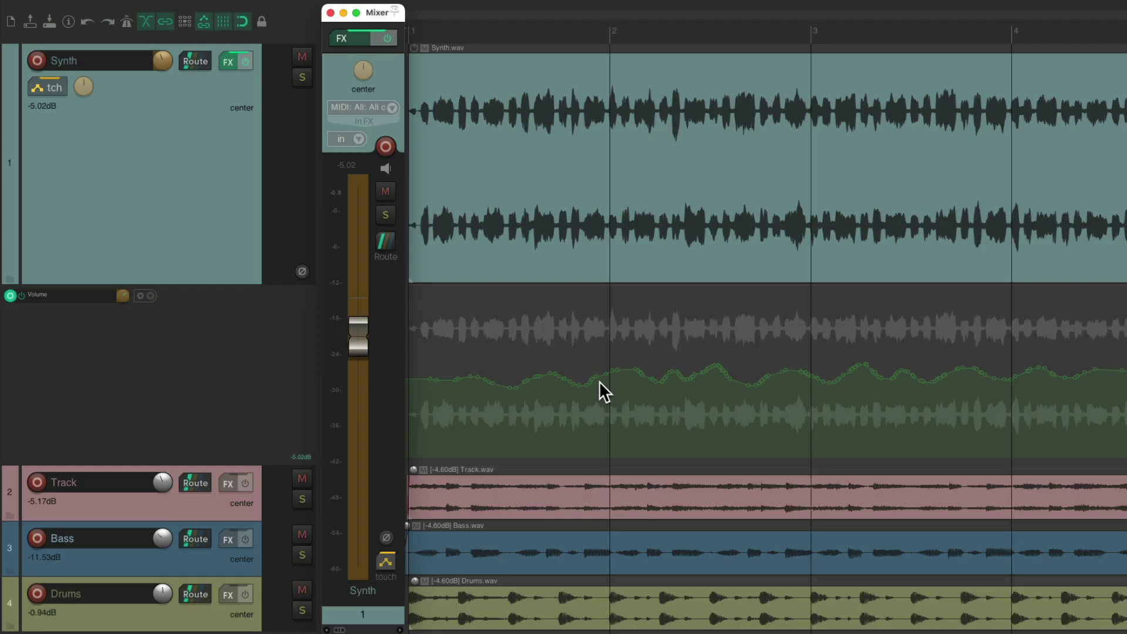
key(space)
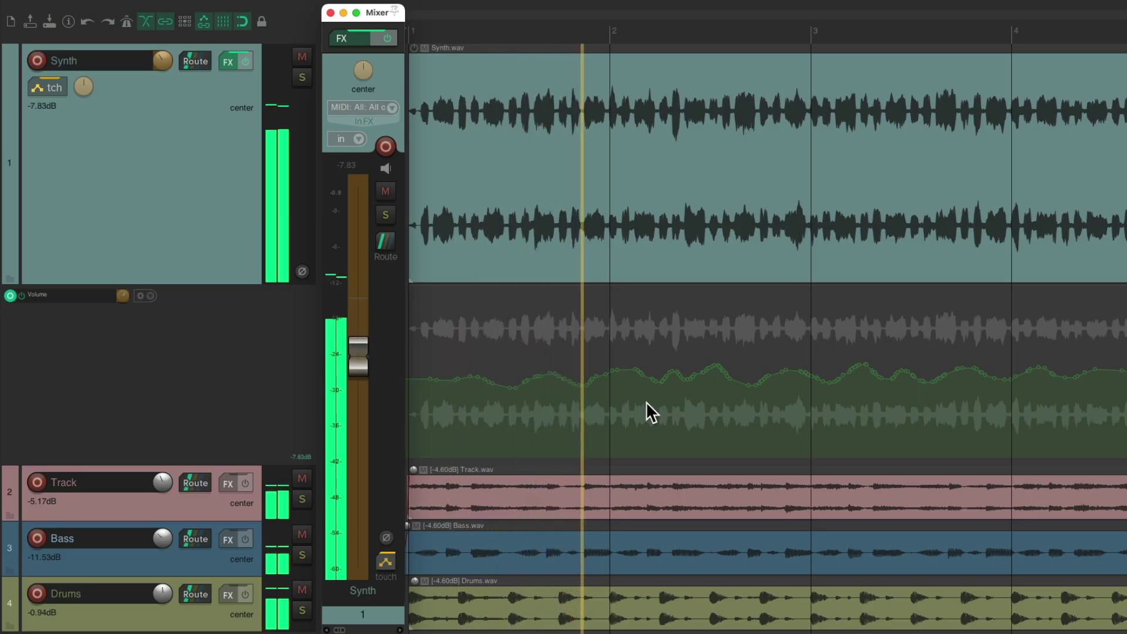
key(space)
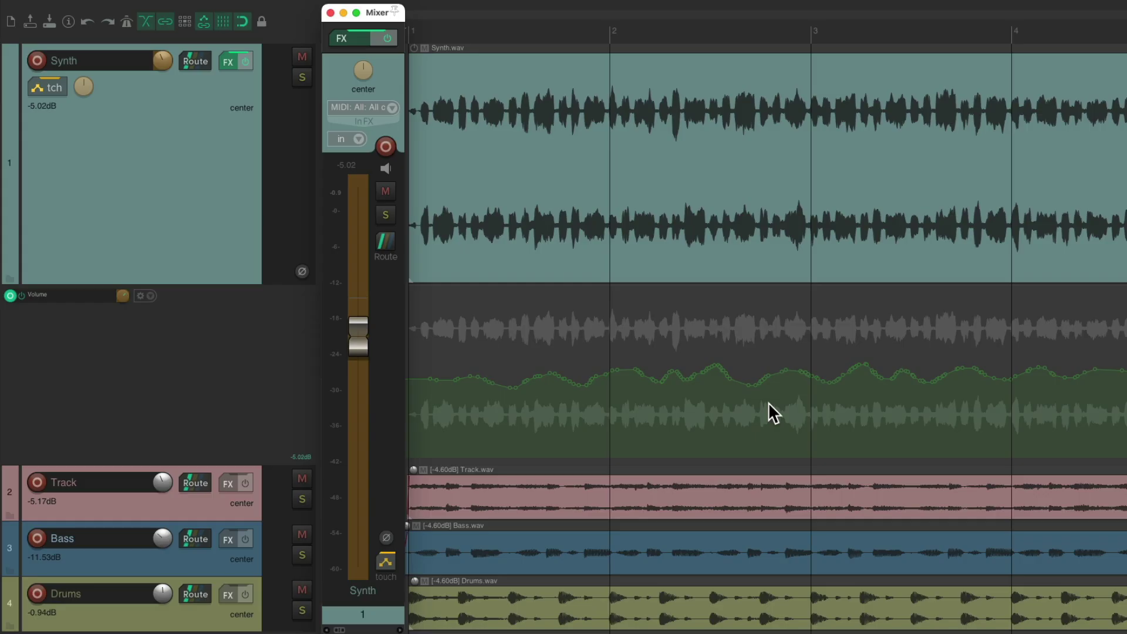
Step: Record Synth fader movements from bar 2 to about bar 3 in Touch mode, and compare with the earlier envelope by undoing and redoing the pass
key(space)
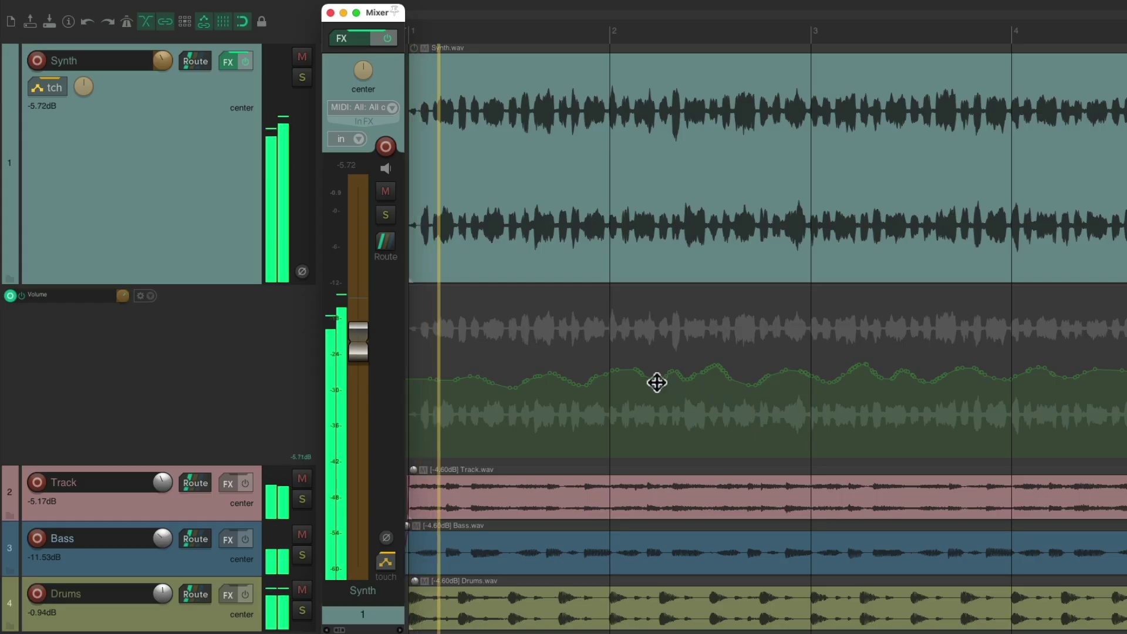
mouse_move(353, 335)
mouse_down()
mouse_move(356, 316)
mouse_move(356, 370)
mouse_move(364, 306)
mouse_move(364, 343)
mouse_up()
key(space)
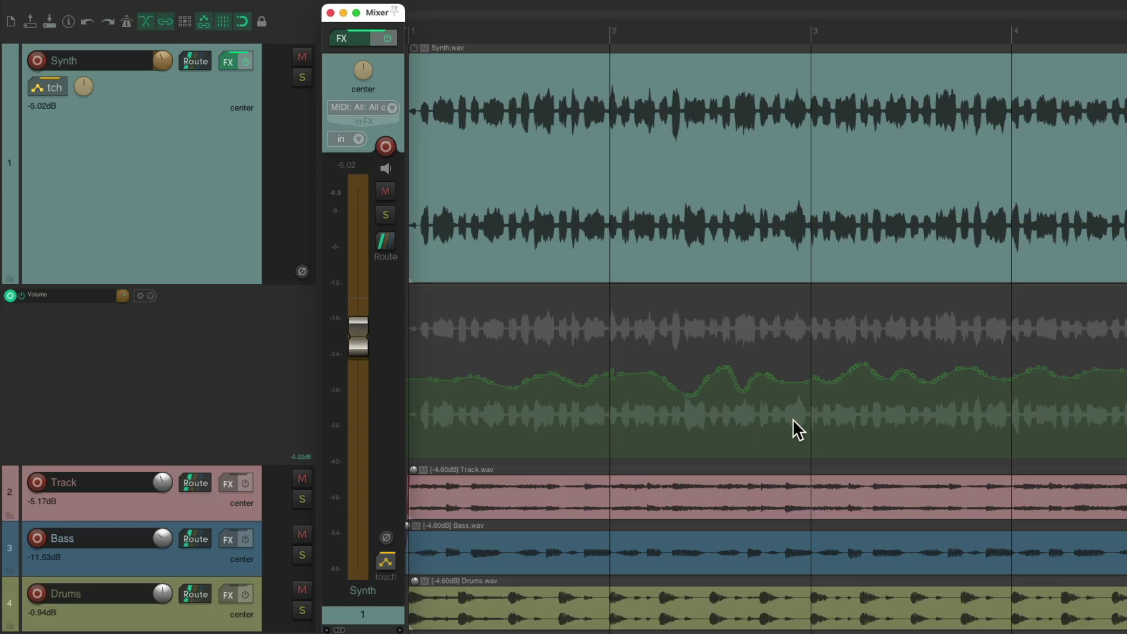
key(super+z)
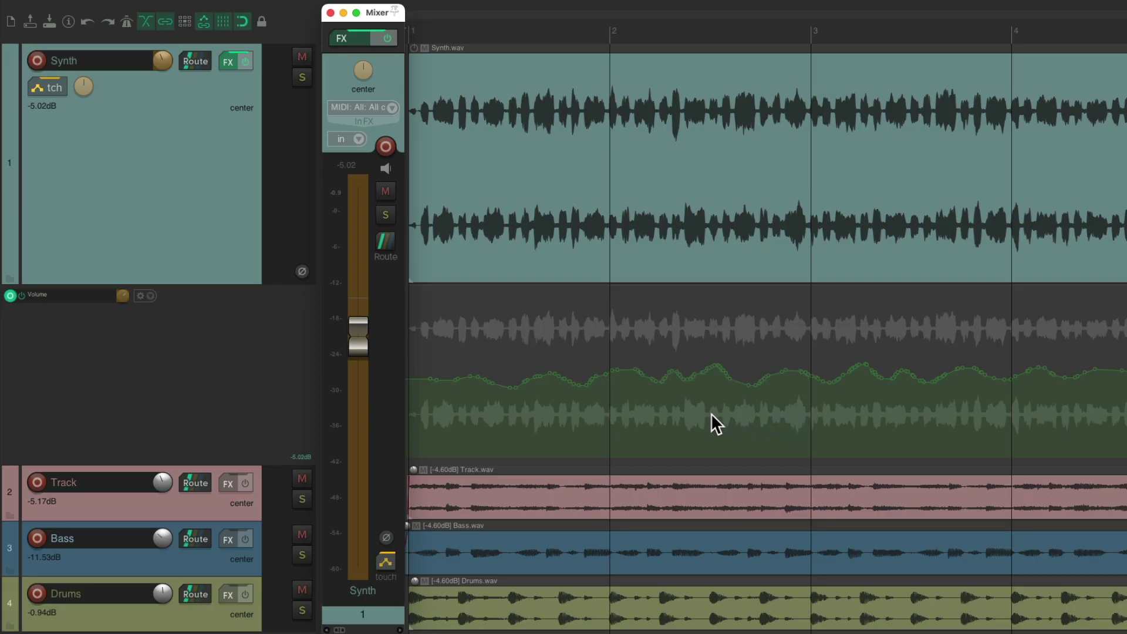
key(super+shift+z)
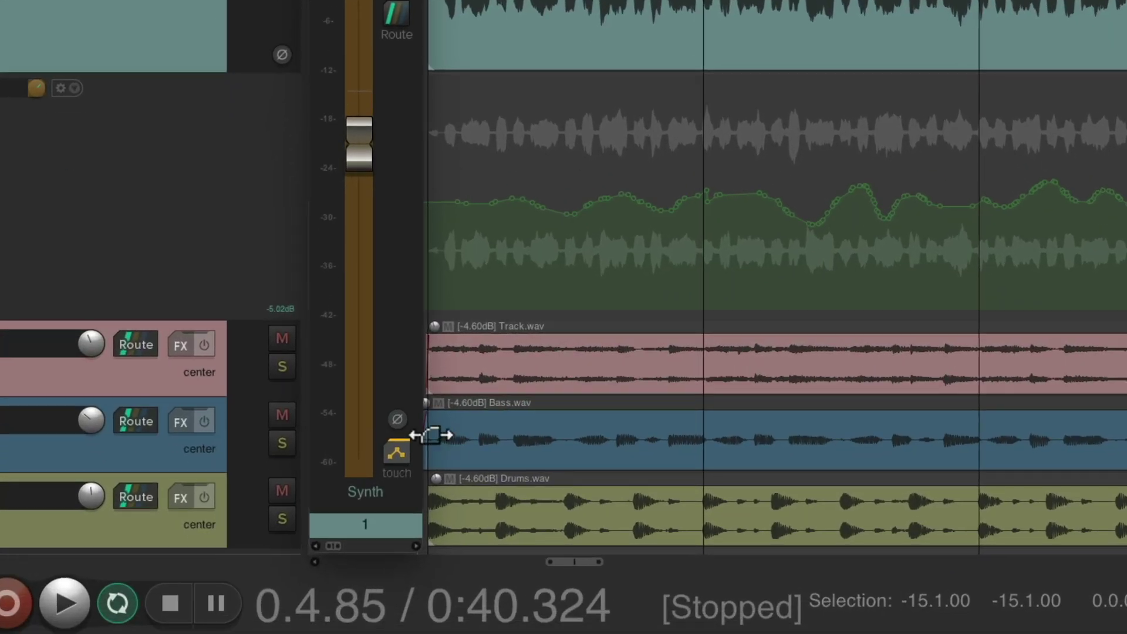
Step: Set the Synth track's automation mode to Latch and play the envelope without moving the fader
click(387, 562)
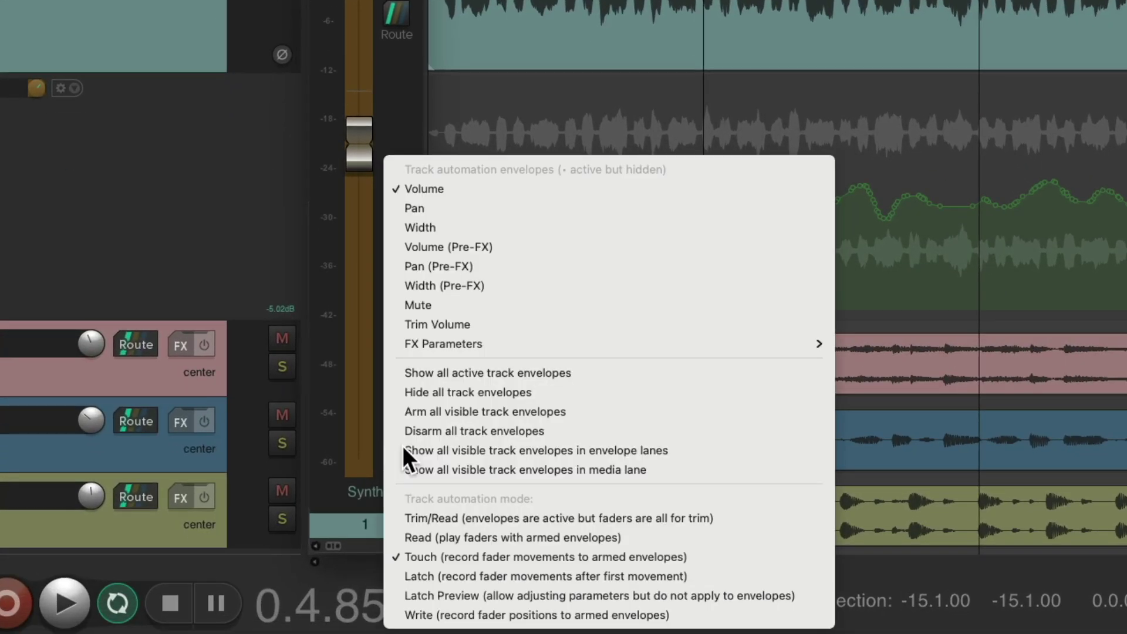
click(391, 572)
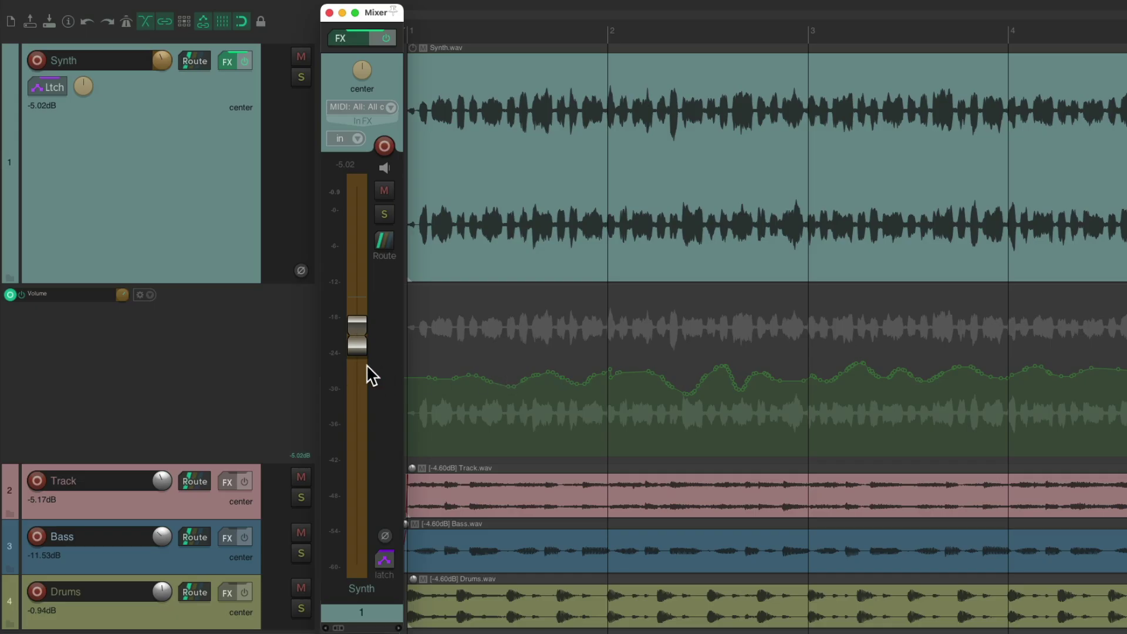
key(space)
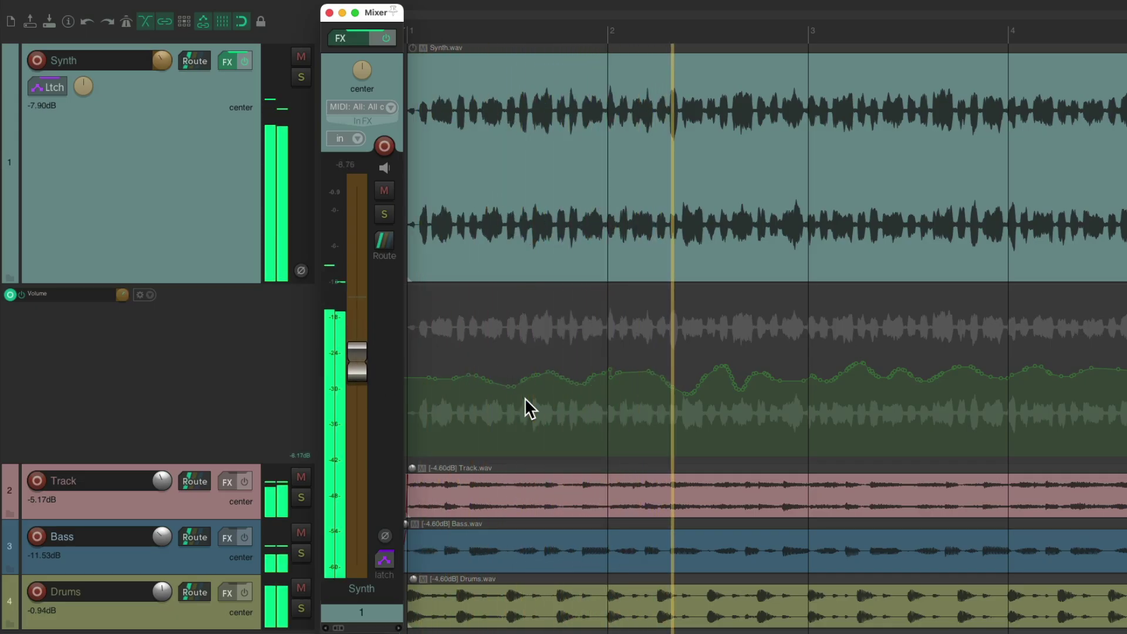
key(space)
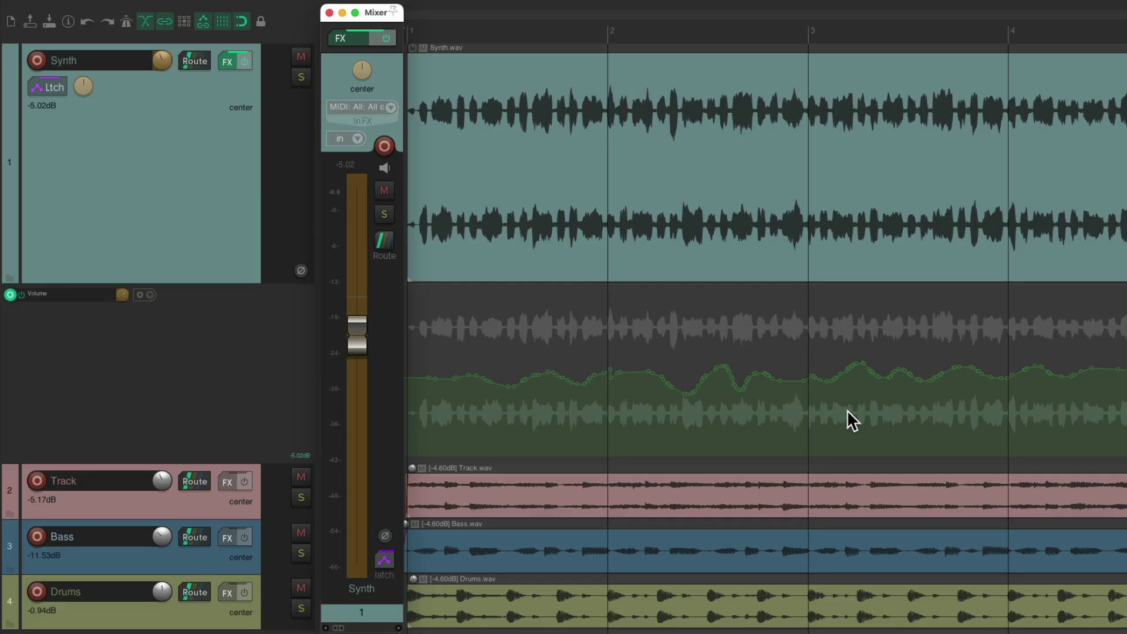
Step: Record Synth volume fader movements in Latch mode during playback, and undo the Latch and Touch passes
key(space)
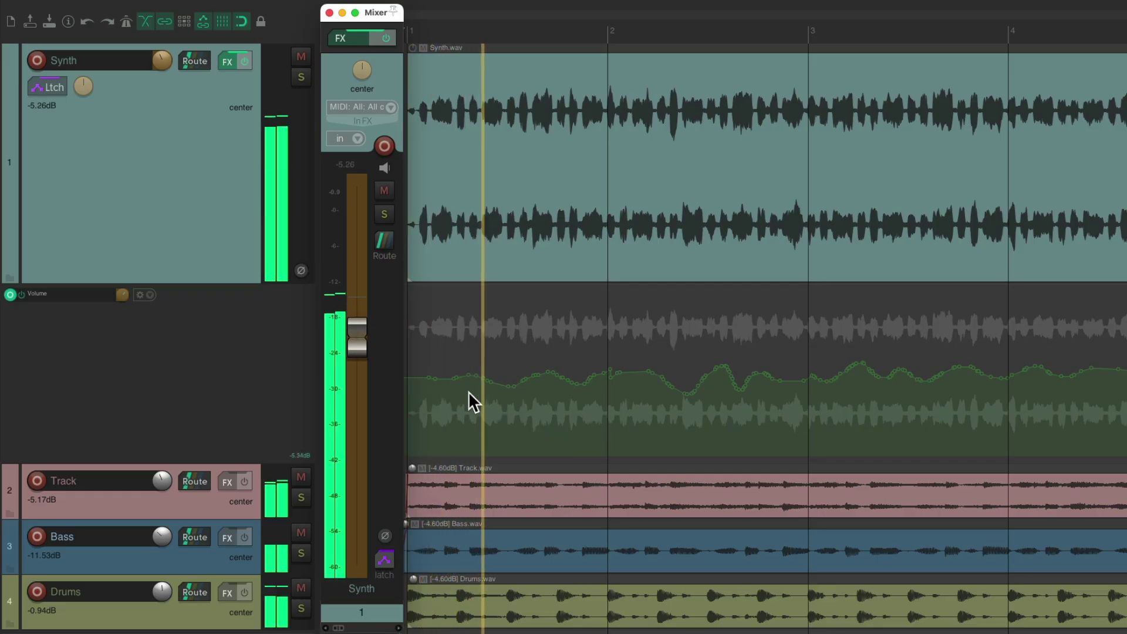
mouse_move(361, 346)
mouse_down()
mouse_move(359, 377)
mouse_move(359, 337)
mouse_up()
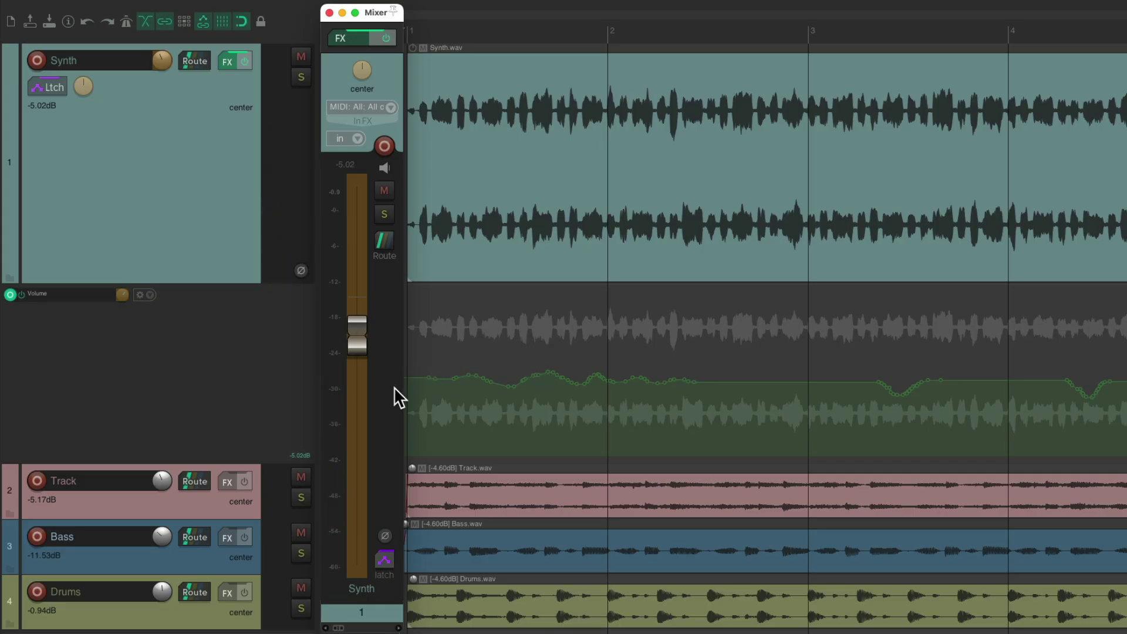
key(ctrl+z)
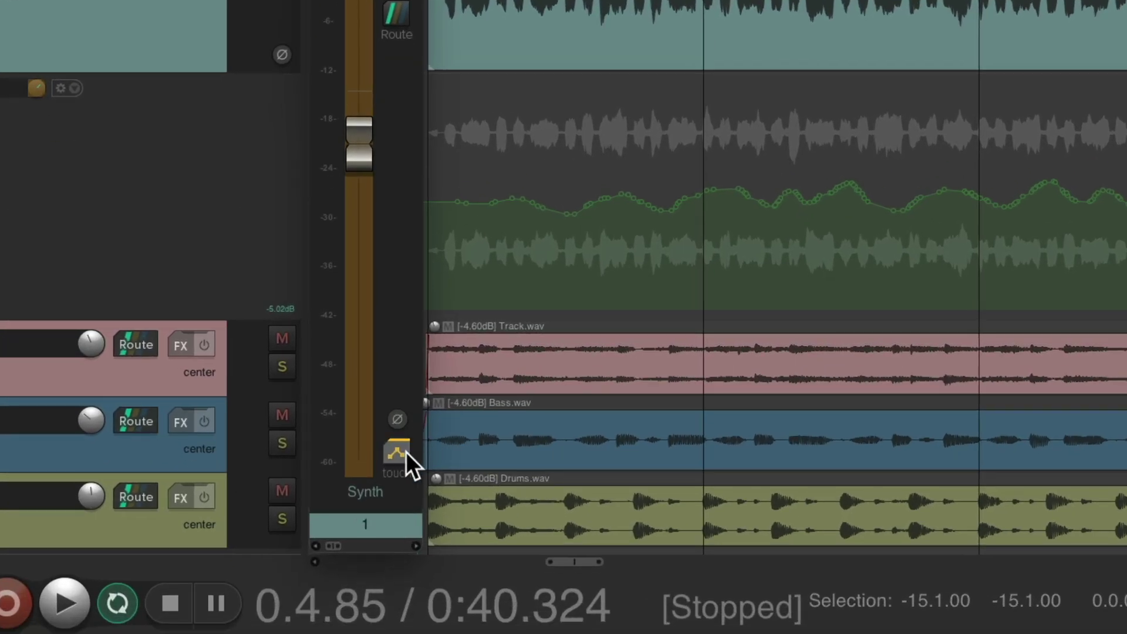
Step: Set the Synth track's automation mode to Latch Preview and play back the volume envelope
click(395, 483)
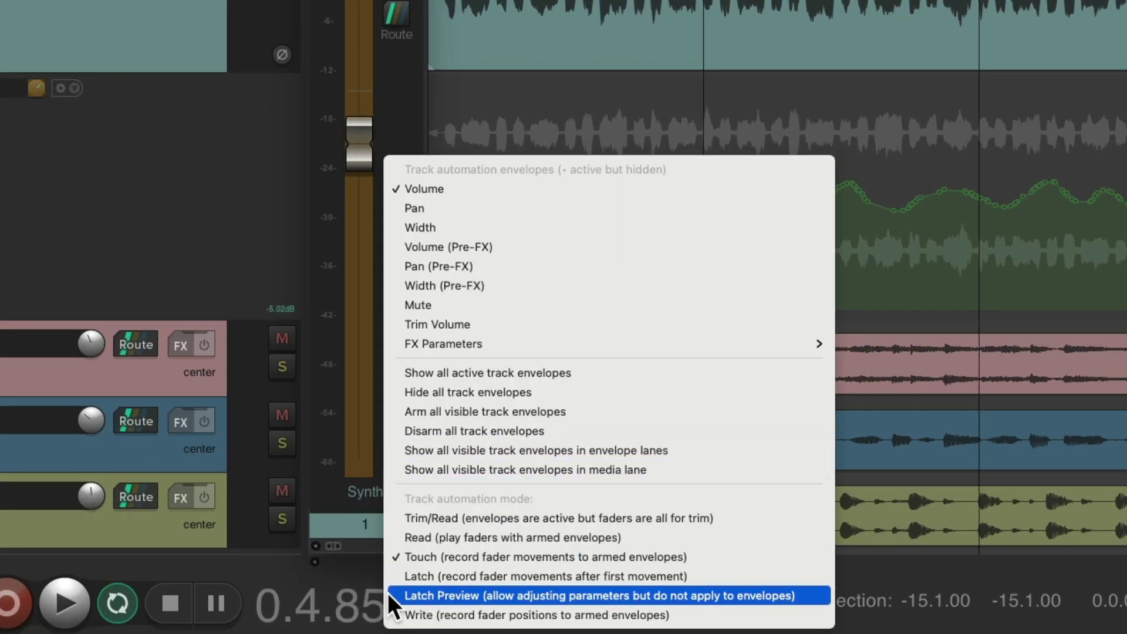
click(406, 595)
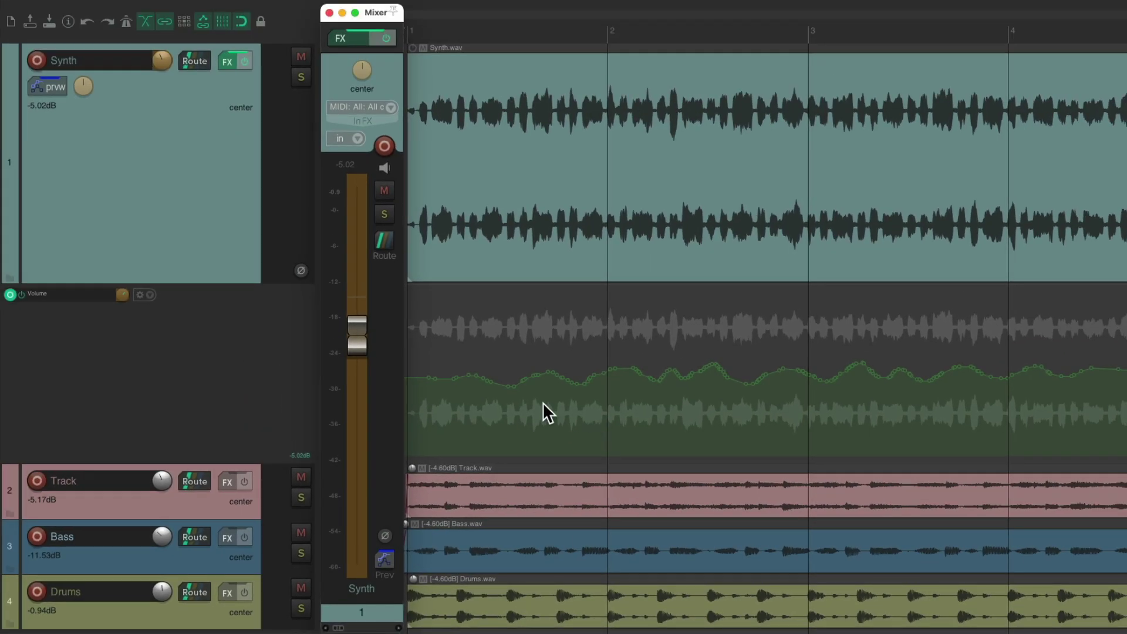
key(space)
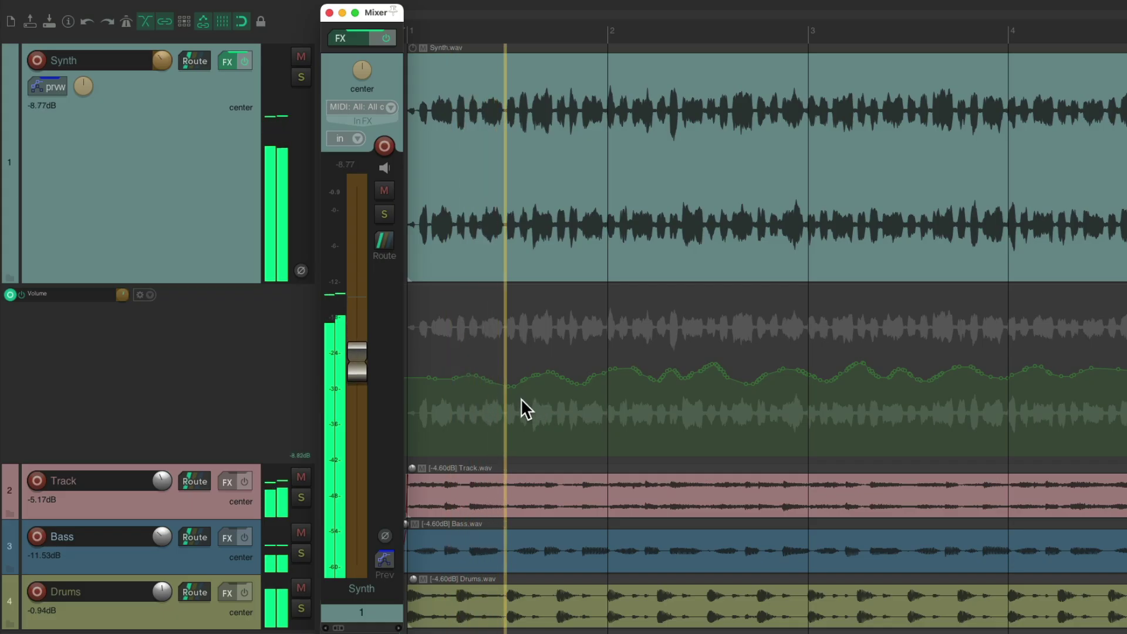
key(space)
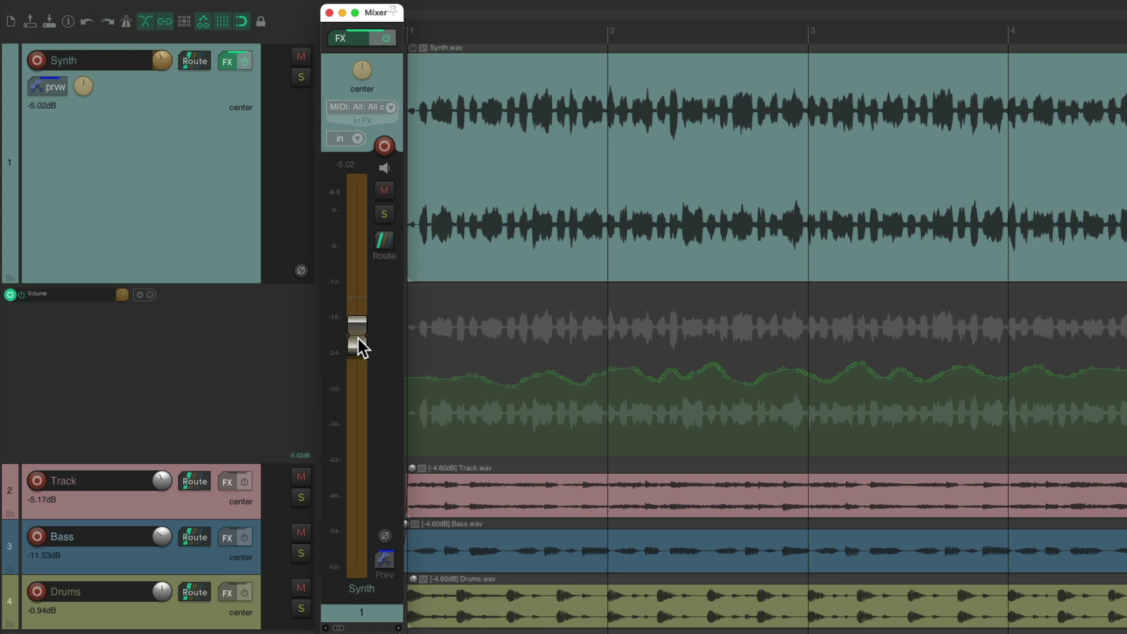
Step: Preview a lower Synth volume of about -9.53 dB with the fader during playback, and stop playback
key(space)
drag(357, 336, 356, 361)
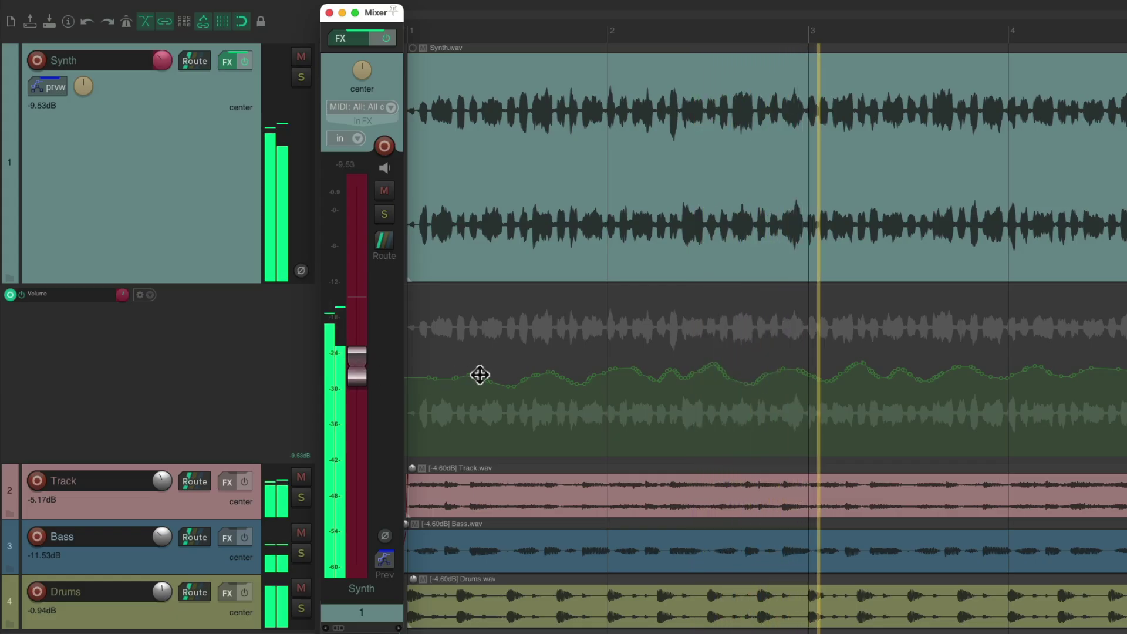
key(space)
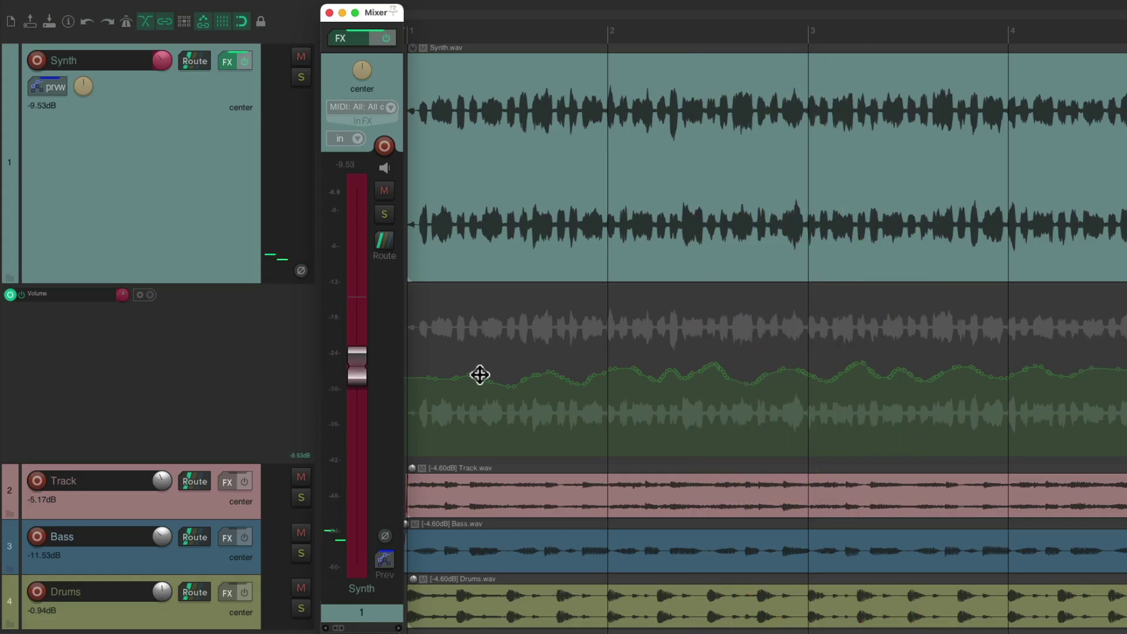
Step: Write the previewed Synth volume into the envelope from bar 2 to bar 3 by switching to Write mode and playing that section
click(609, 31)
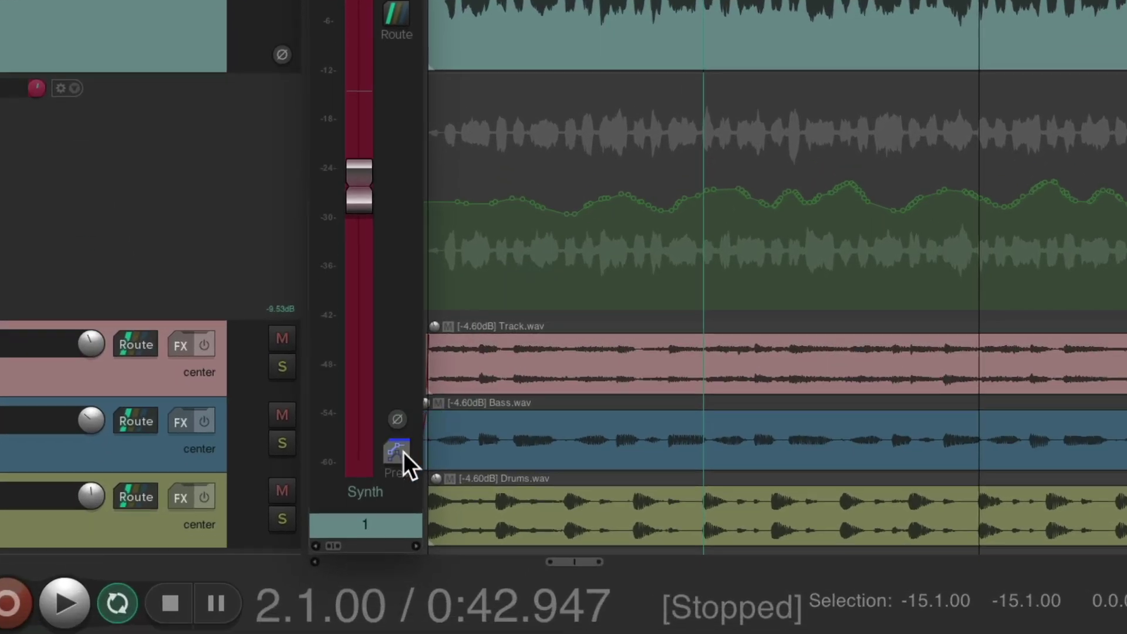
click(399, 453)
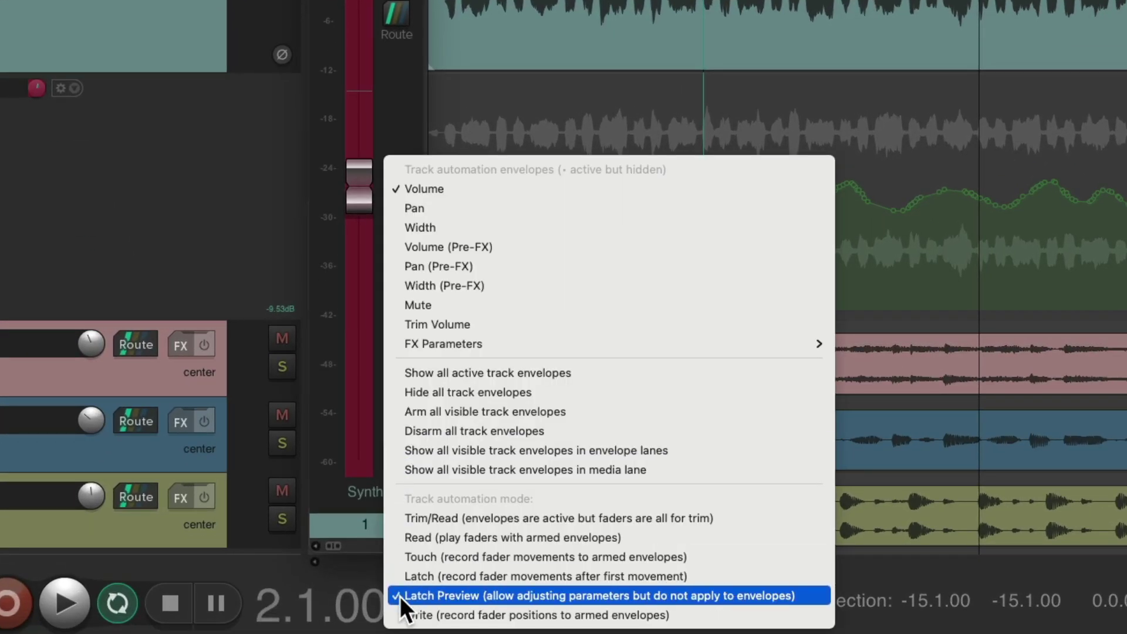
click(405, 615)
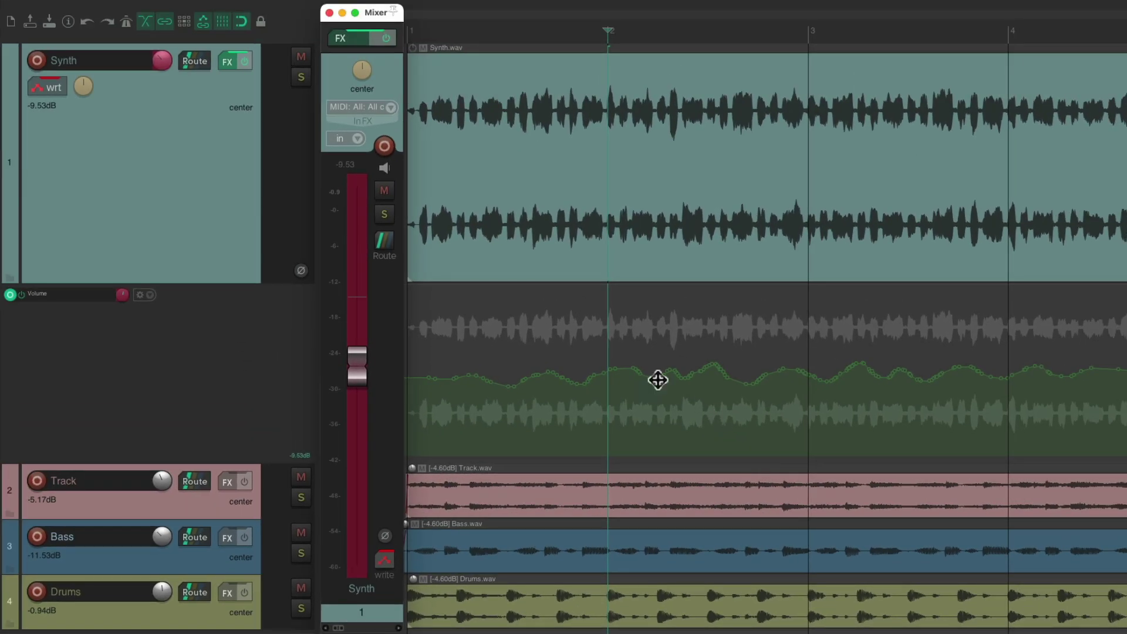
key(space)
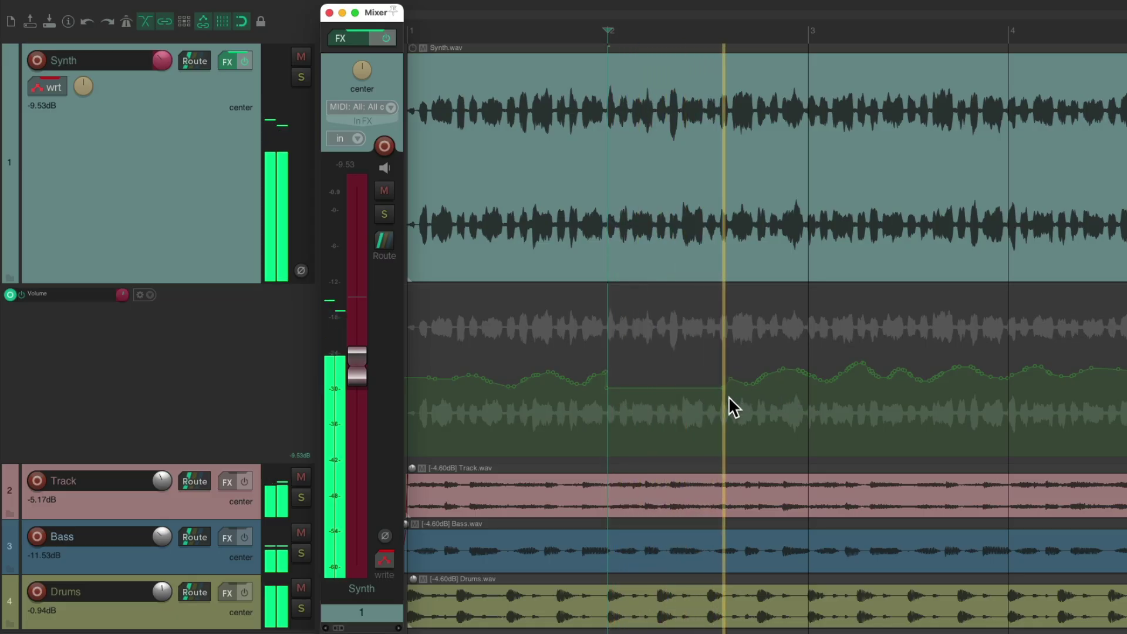
key(space)
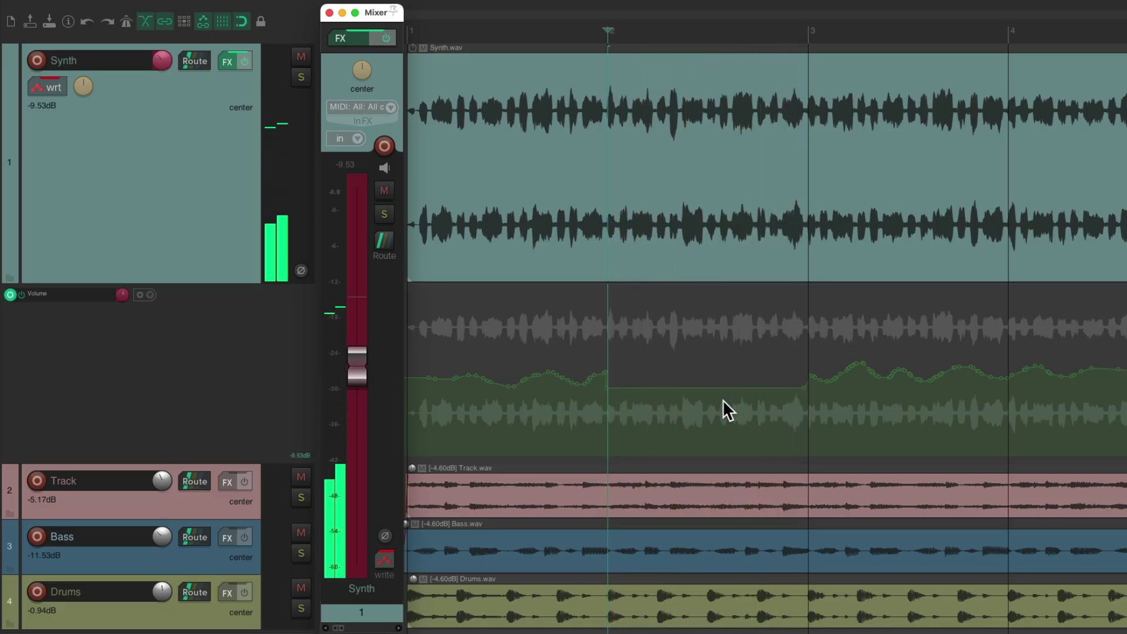
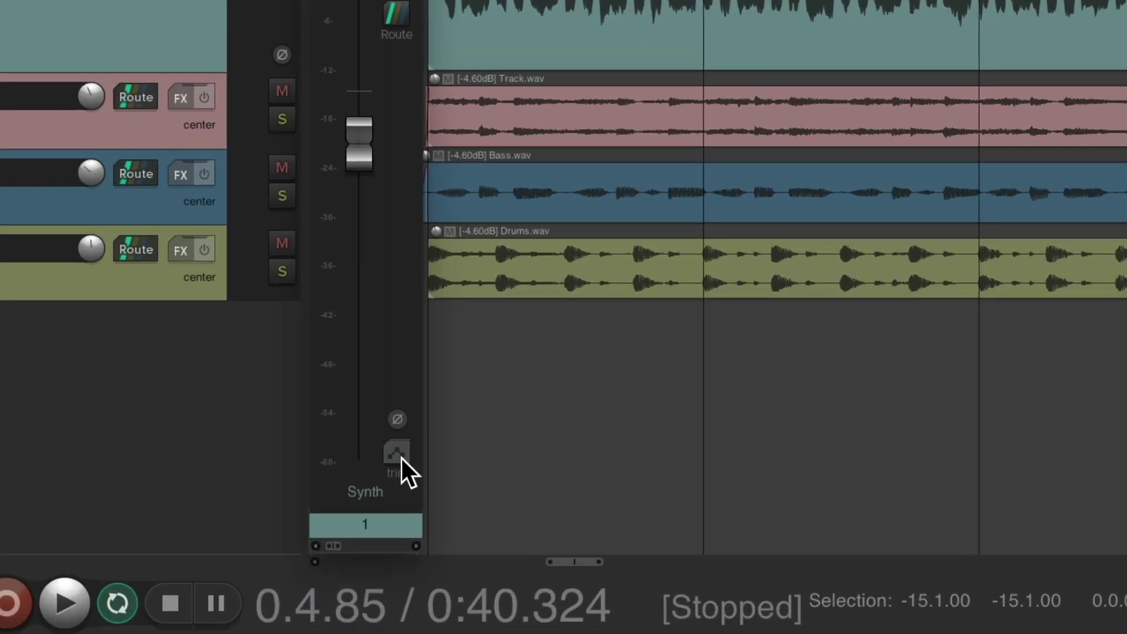
Step: Set the Synth track's automation mode to Write and record alternating right and left pan movements into its Pan envelope during playback
click(402, 458)
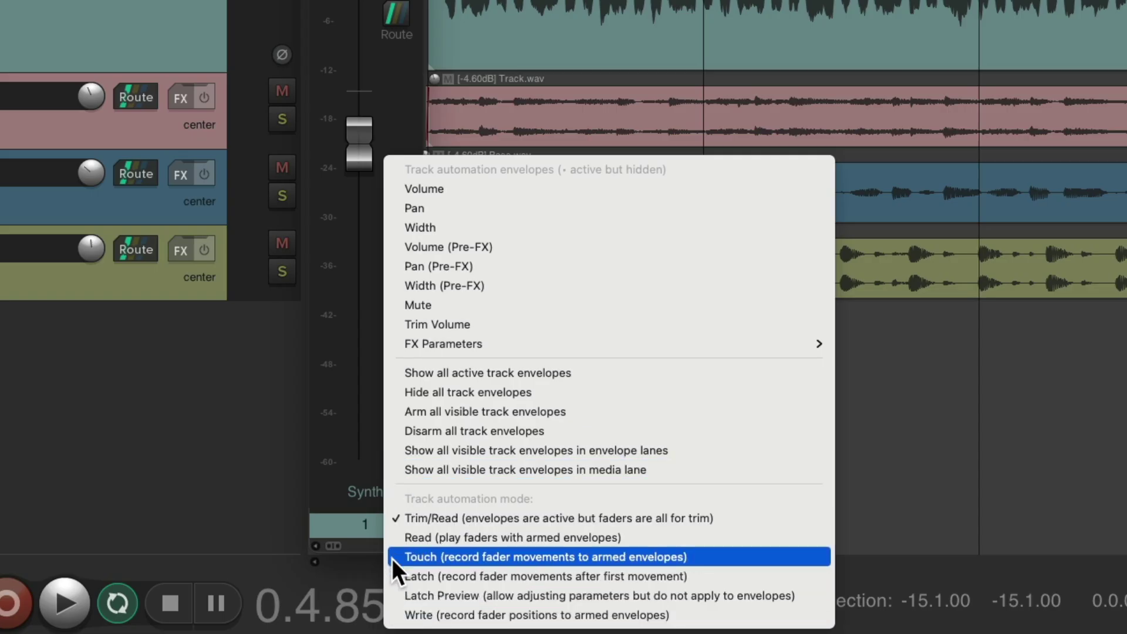
click(397, 615)
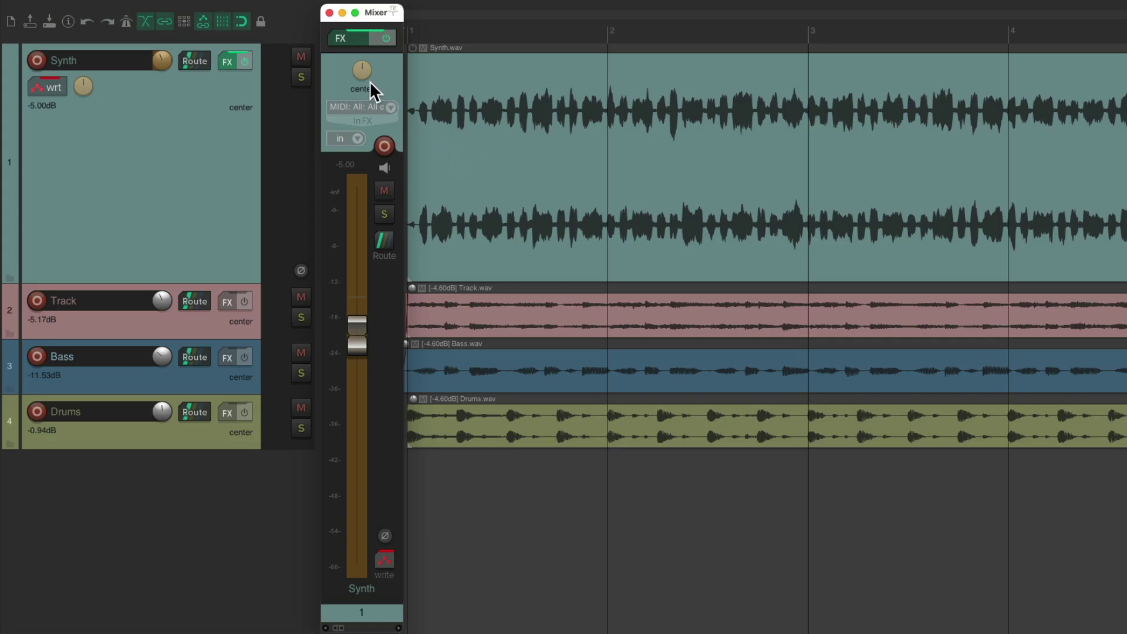
click(363, 73)
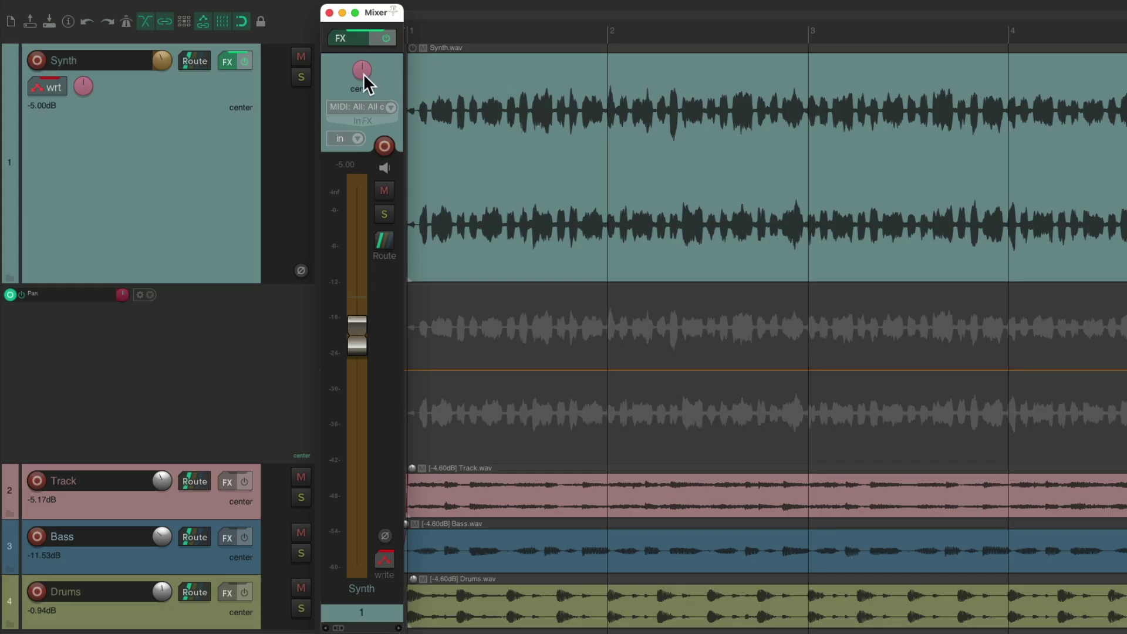
key(space)
mouse_move(364, 73)
mouse_down()
mouse_move(364, 41)
mouse_move(364, 100)
mouse_move(364, 42)
mouse_move(364, 100)
mouse_move(364, 44)
mouse_move(364, 100)
mouse_move(364, 44)
mouse_move(364, 88)
mouse_move(358, 72)
mouse_up()
key(space)
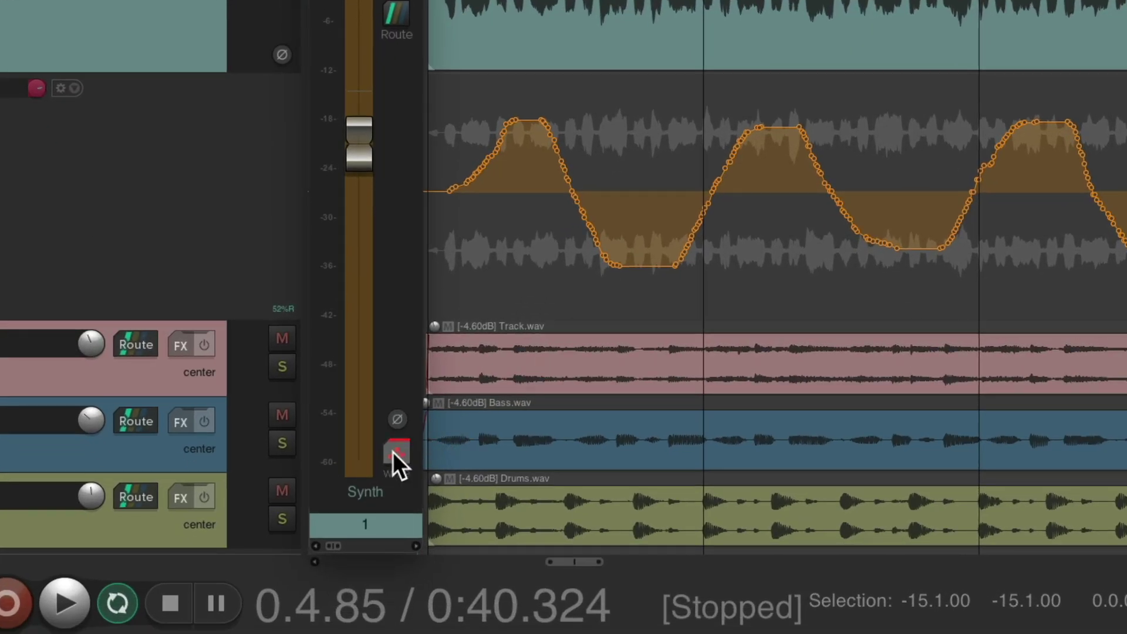
Step: Set the Synth track's automation mode to Read and play back the recorded pan envelope
click(393, 452)
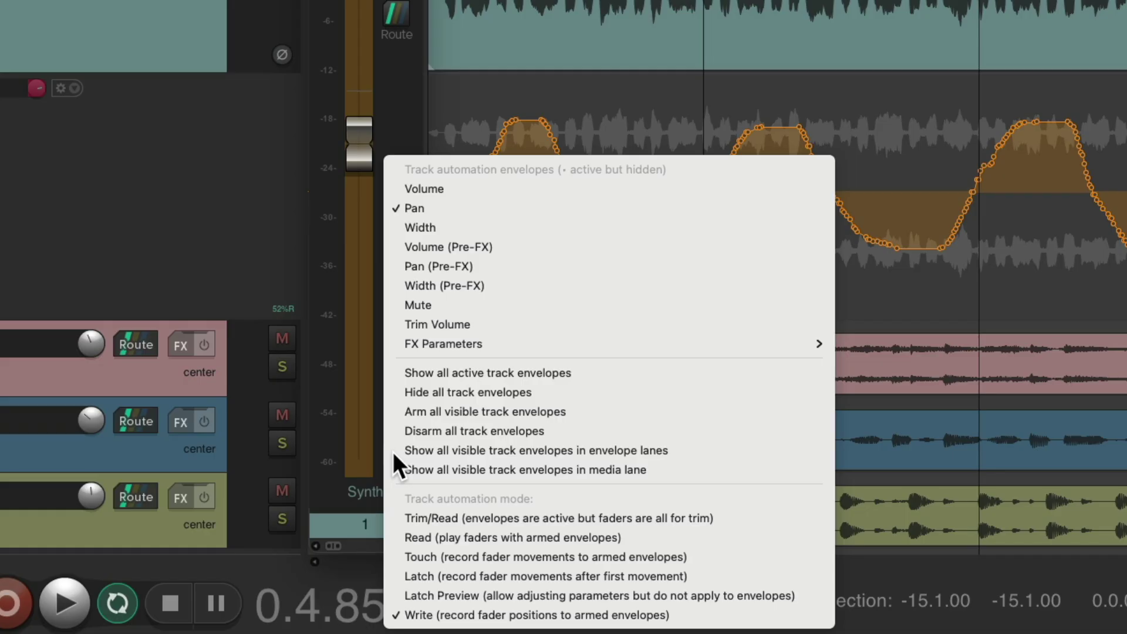
click(390, 536)
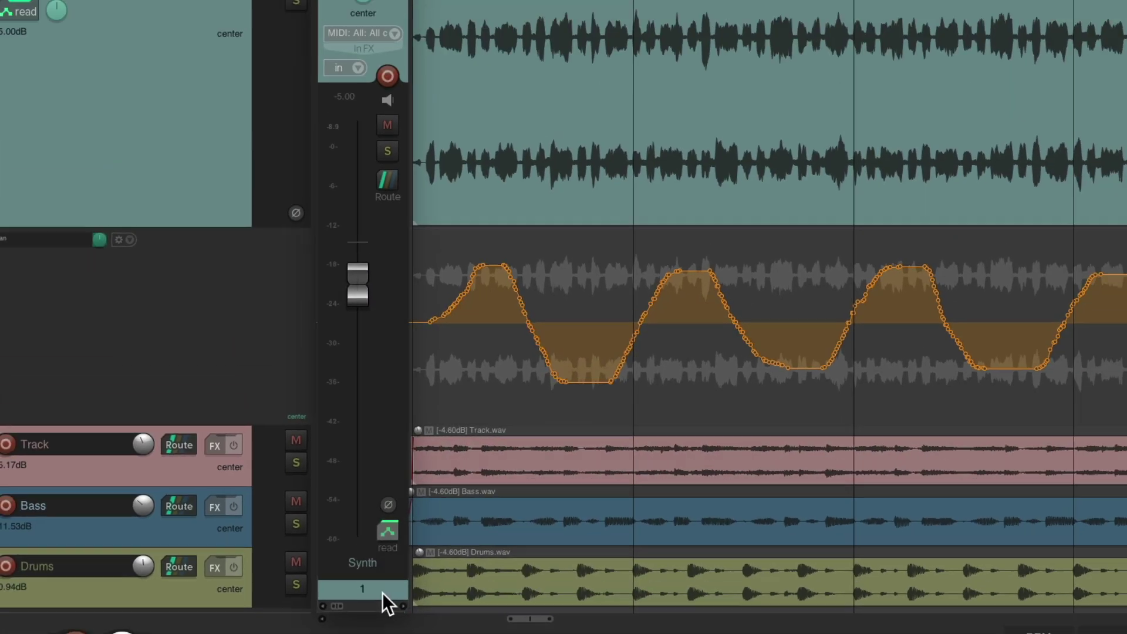
key(space)
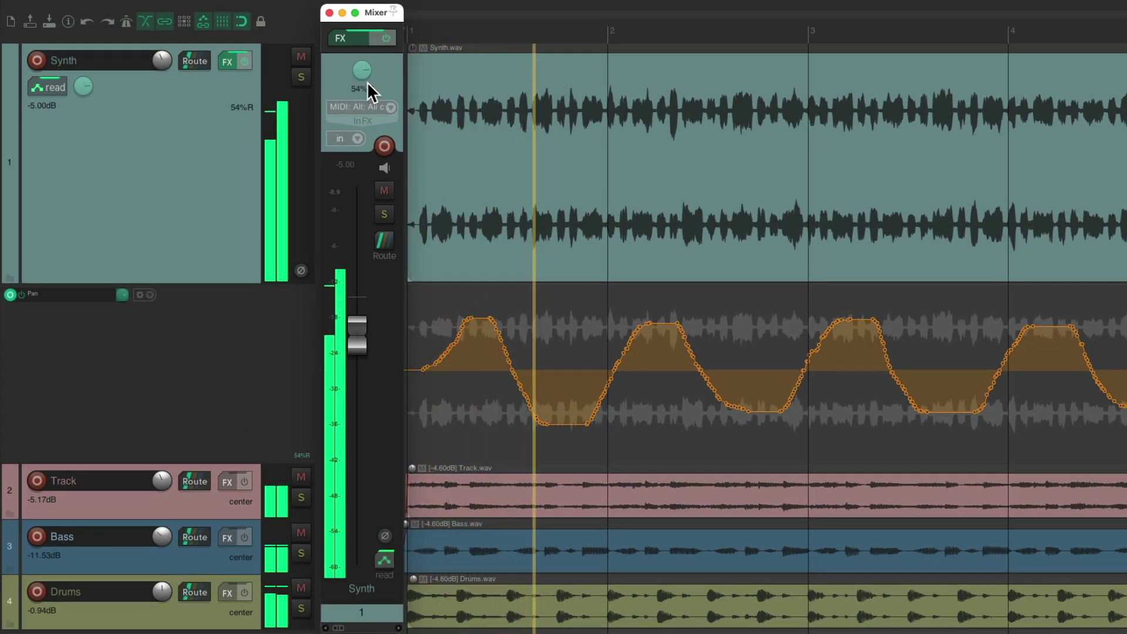
key(space)
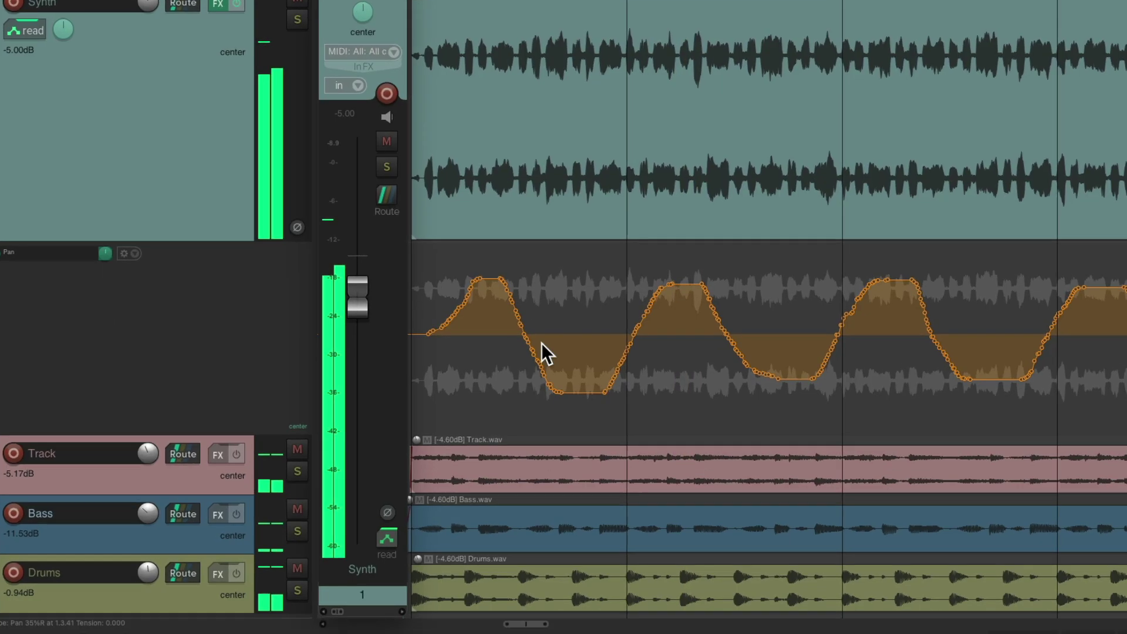
Step: Switch the Synth track's automation mode to Trim/Read and play the pan automation again
click(387, 538)
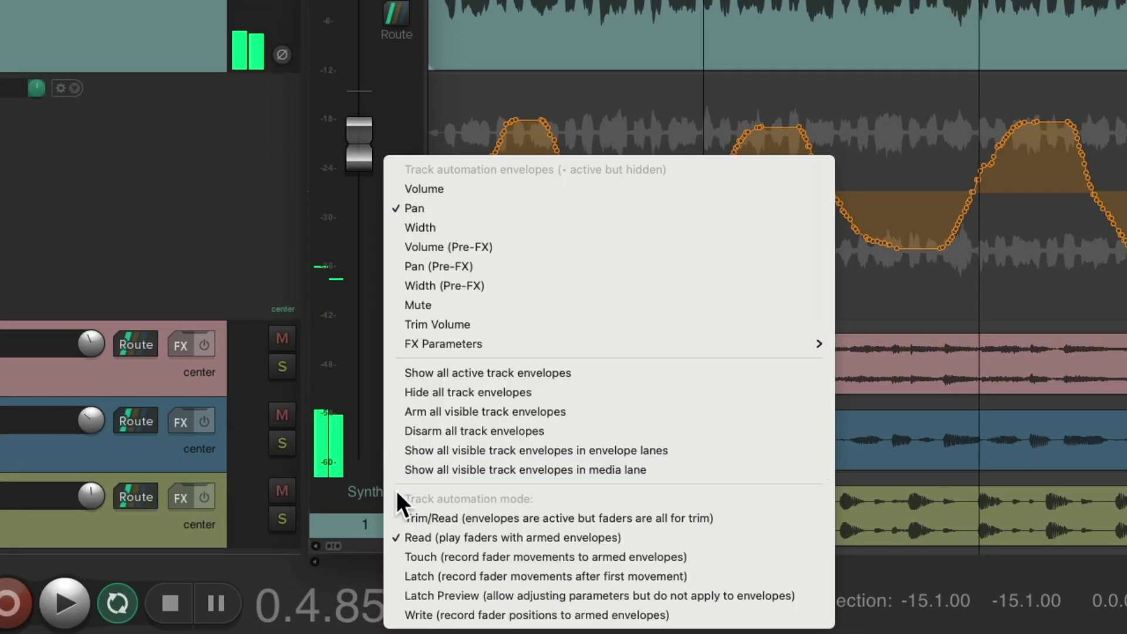
click(393, 518)
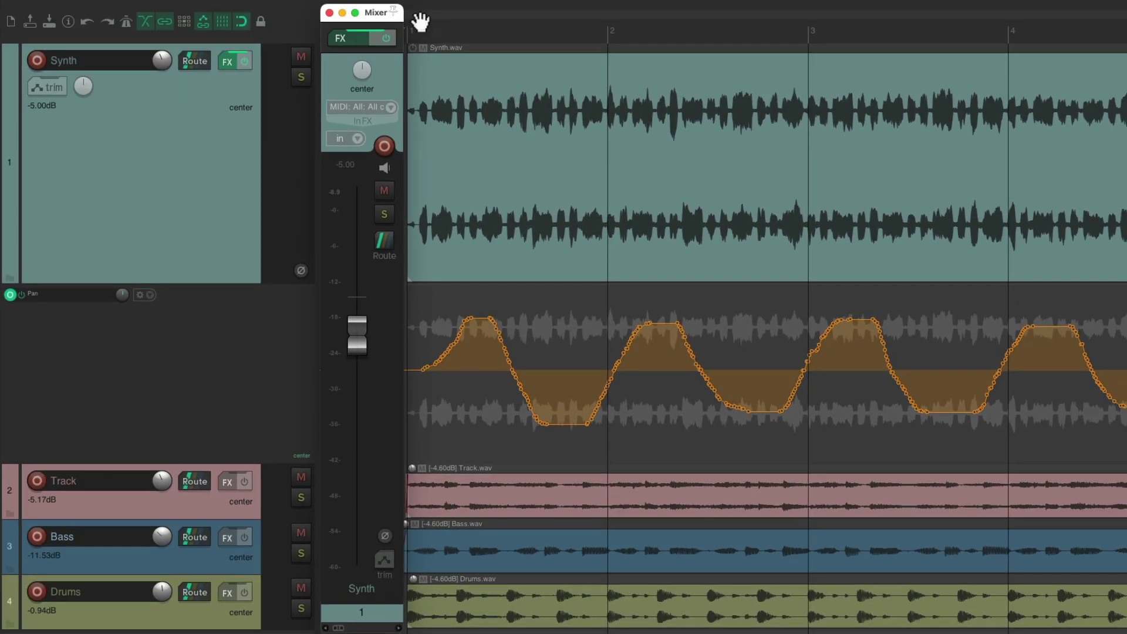
key(space)
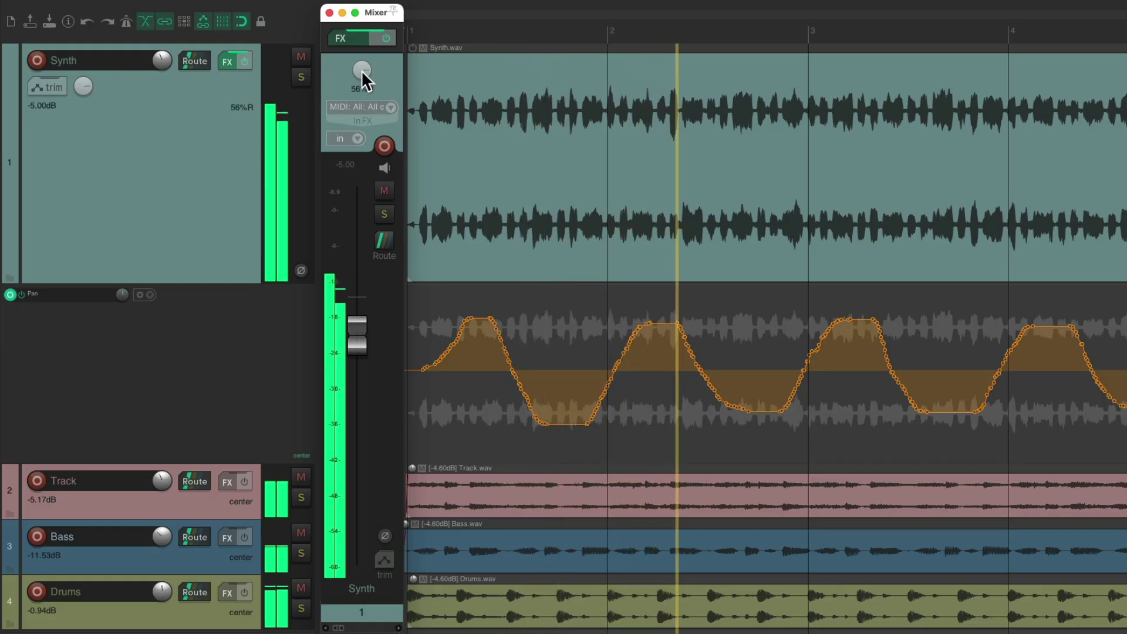
key(space)
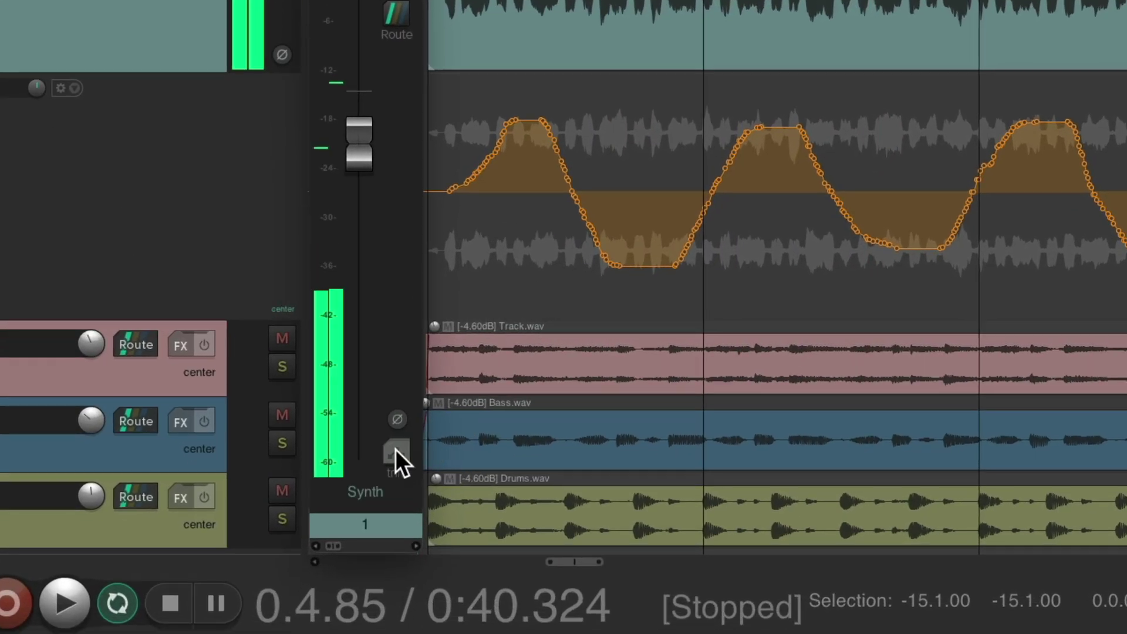
Step: Re-record the Synth pan between about bars 2 and 3 in Touch mode during playback, and undo the pass
click(385, 559)
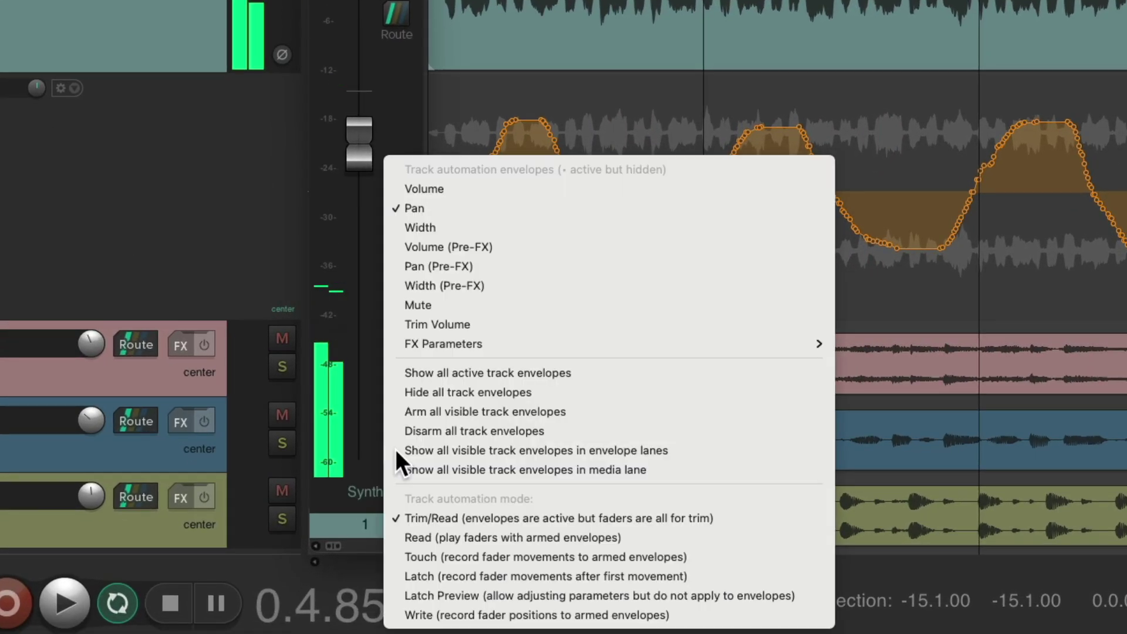
click(391, 554)
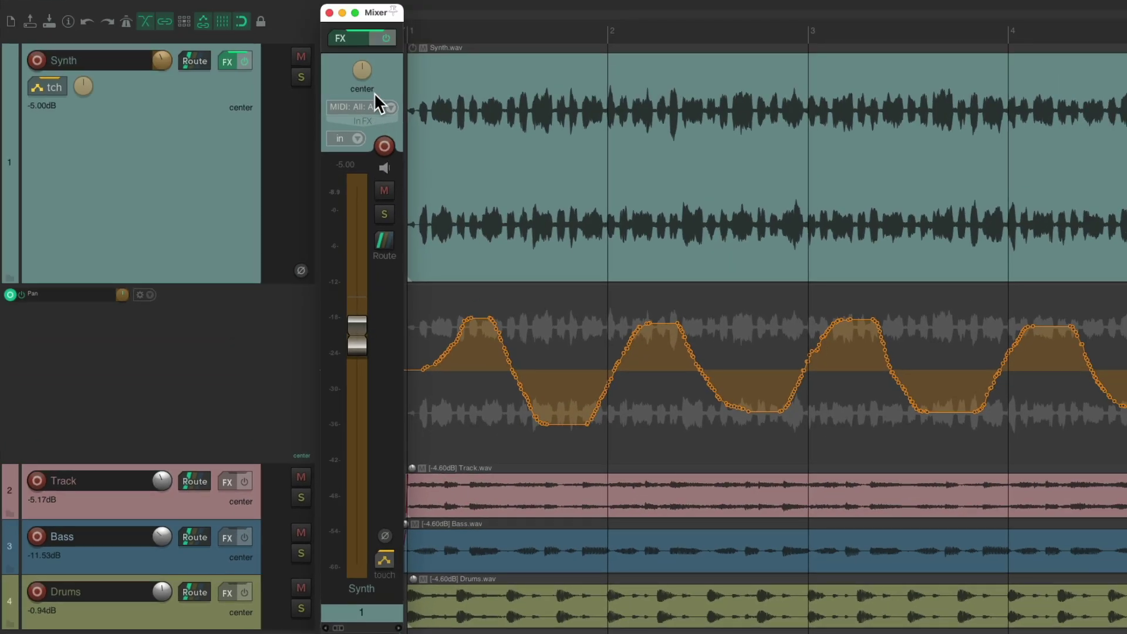
key(space)
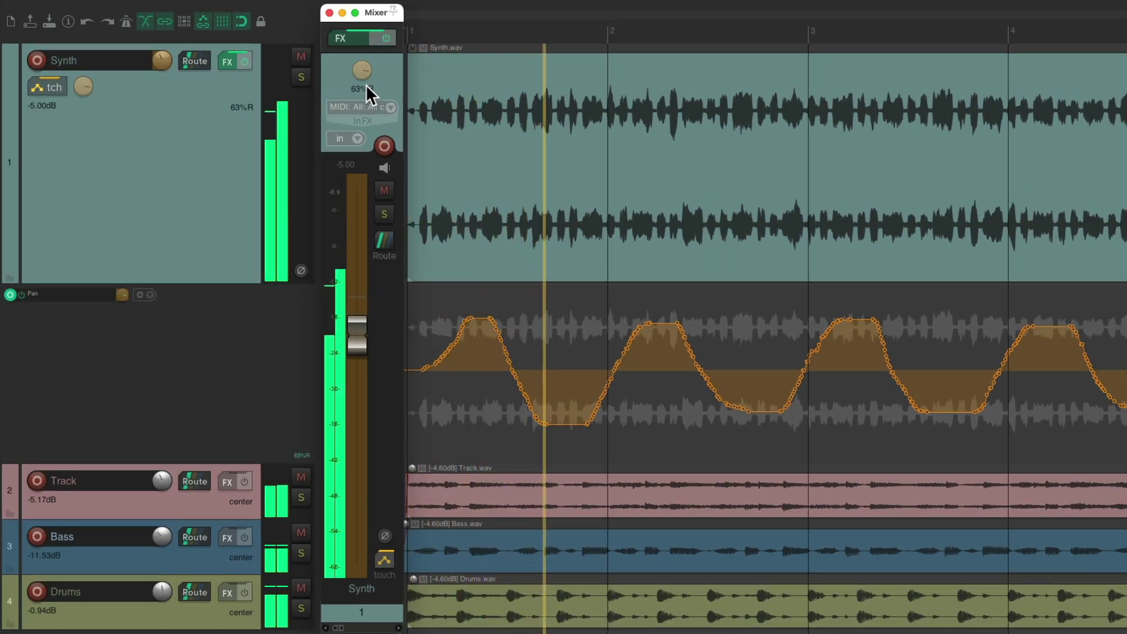
mouse_move(366, 84)
mouse_down()
mouse_move(361, 66)
mouse_move(360, 97)
mouse_up()
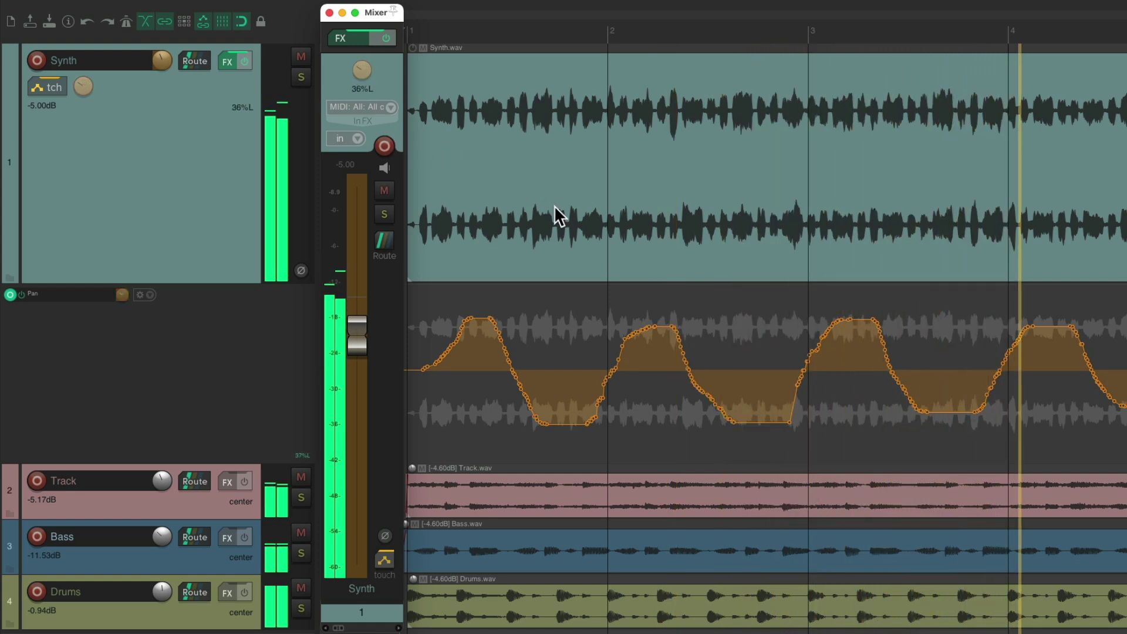
key(space)
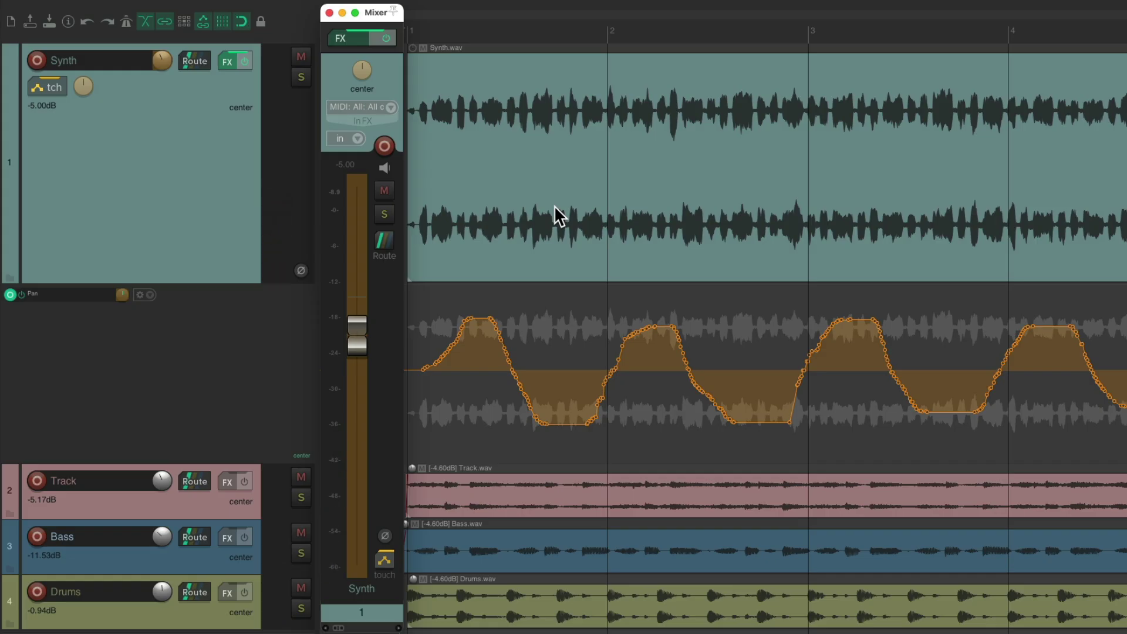
key(super+z)
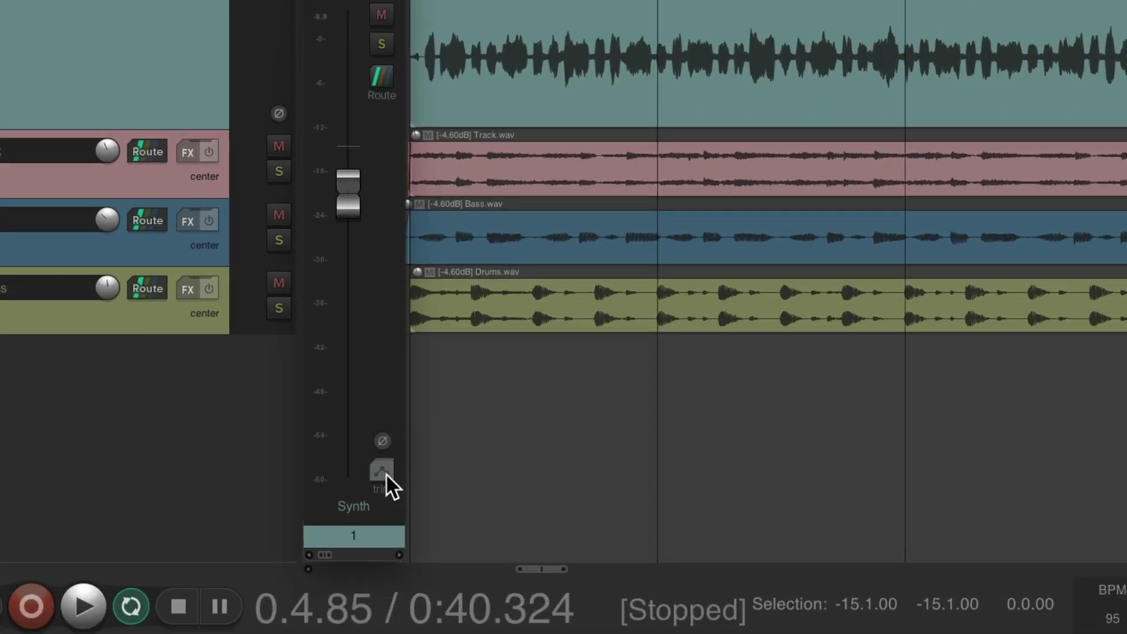
Step: Activate the Synth track's Mute envelope, visible and armed, and set the automation mode to Write
click(385, 472)
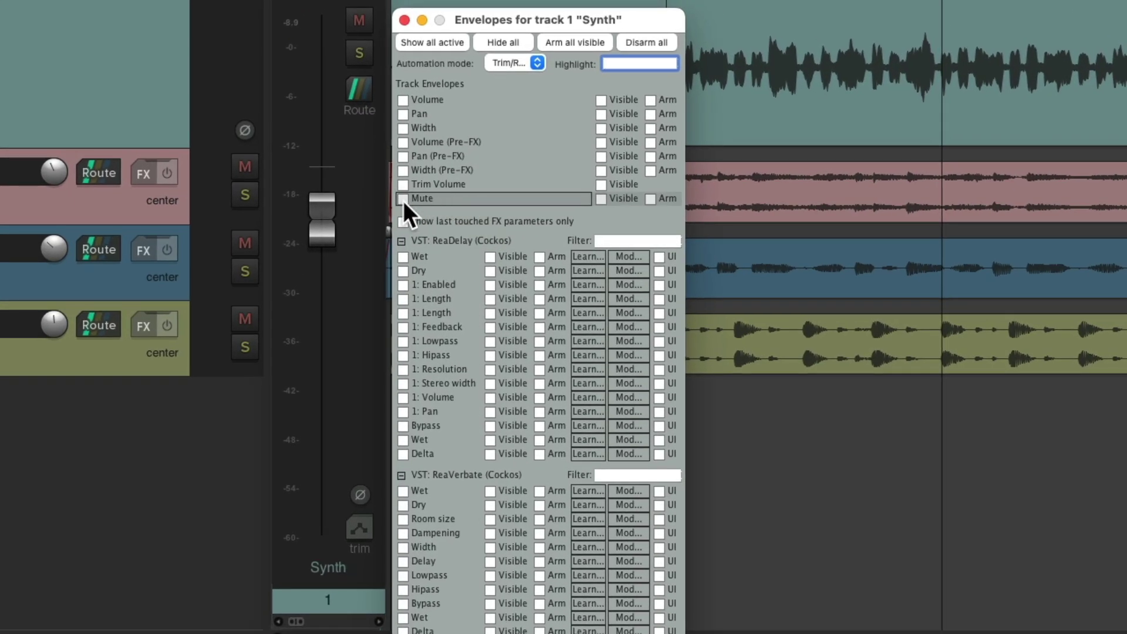
click(403, 199)
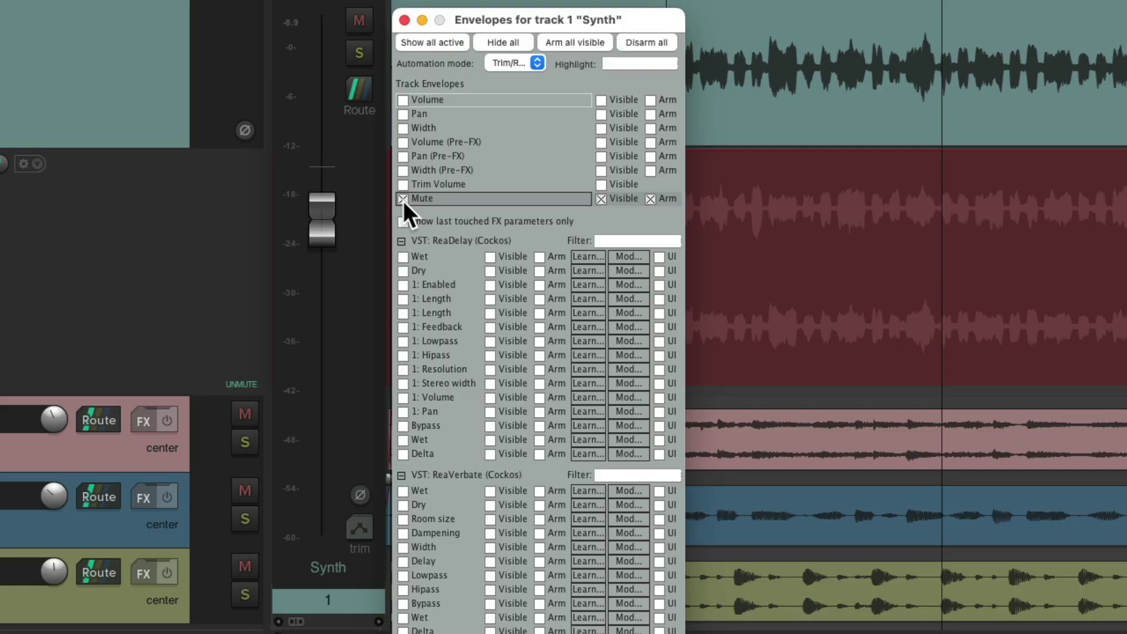
click(405, 20)
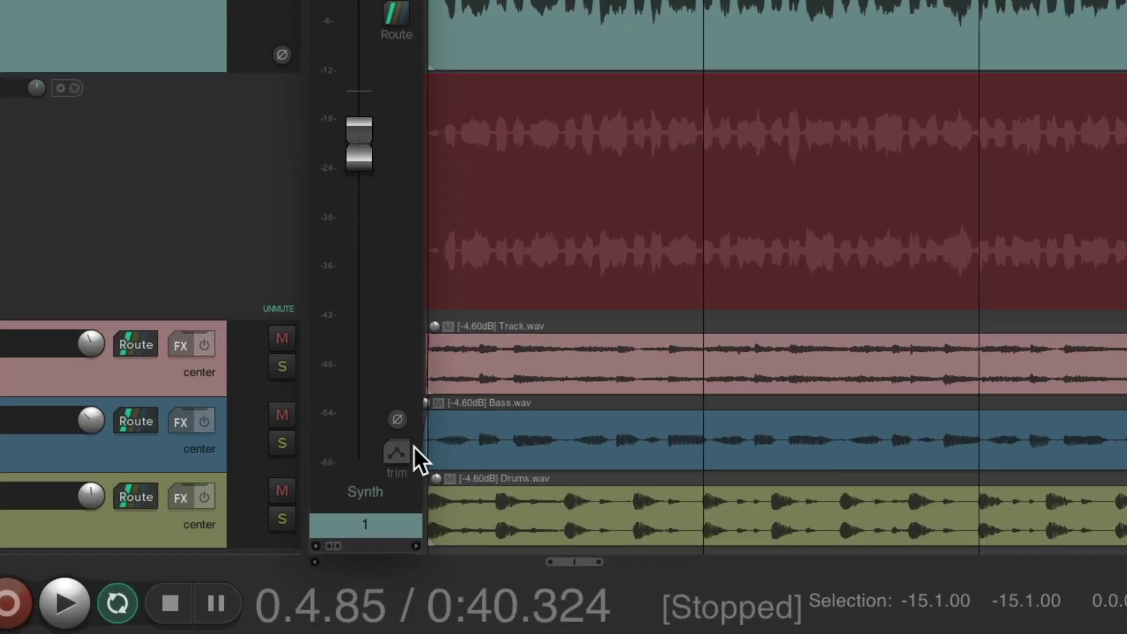
right_click(389, 528)
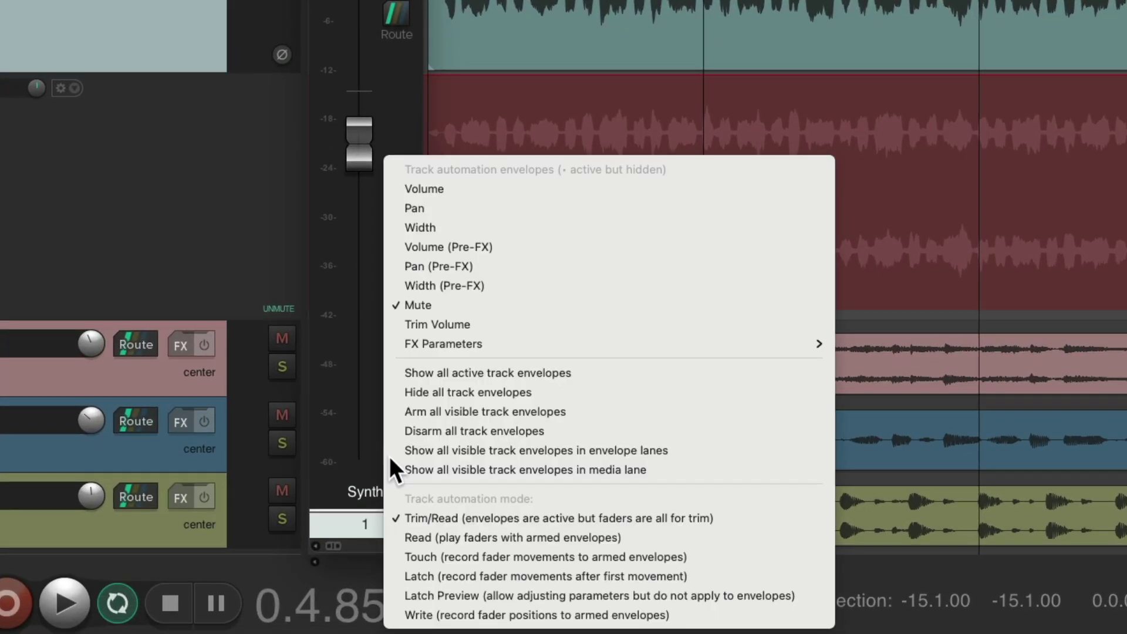
click(411, 614)
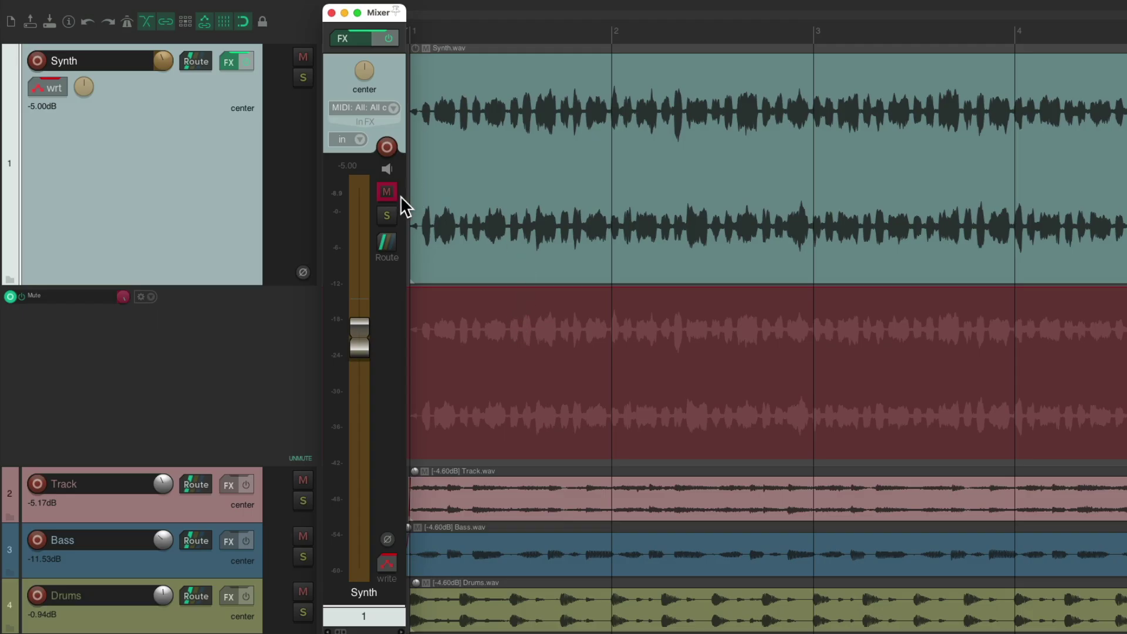
Step: Record mute automation on the Synth track during playback by alternating mute on and off about every half bar
key(space)
click(387, 192)
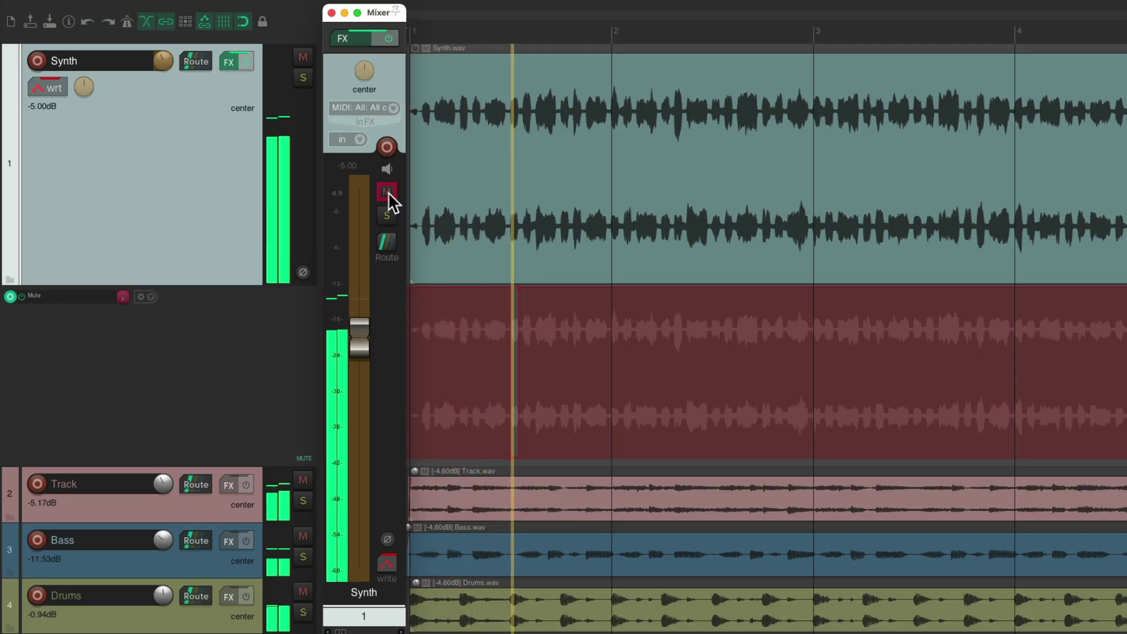
click(388, 192)
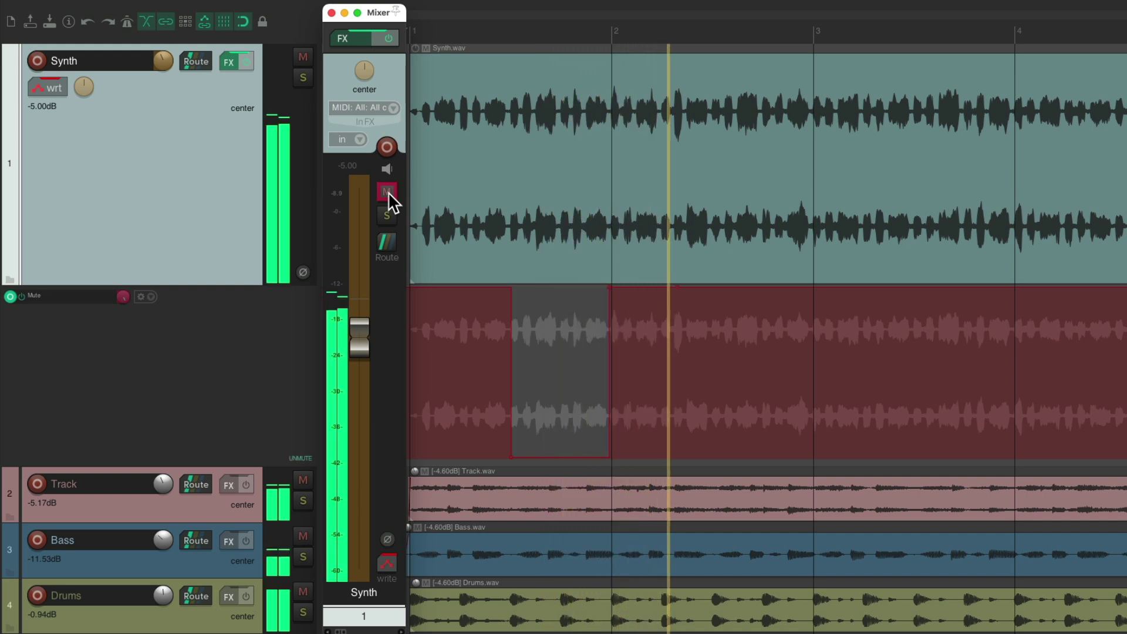
click(388, 192)
click(389, 192)
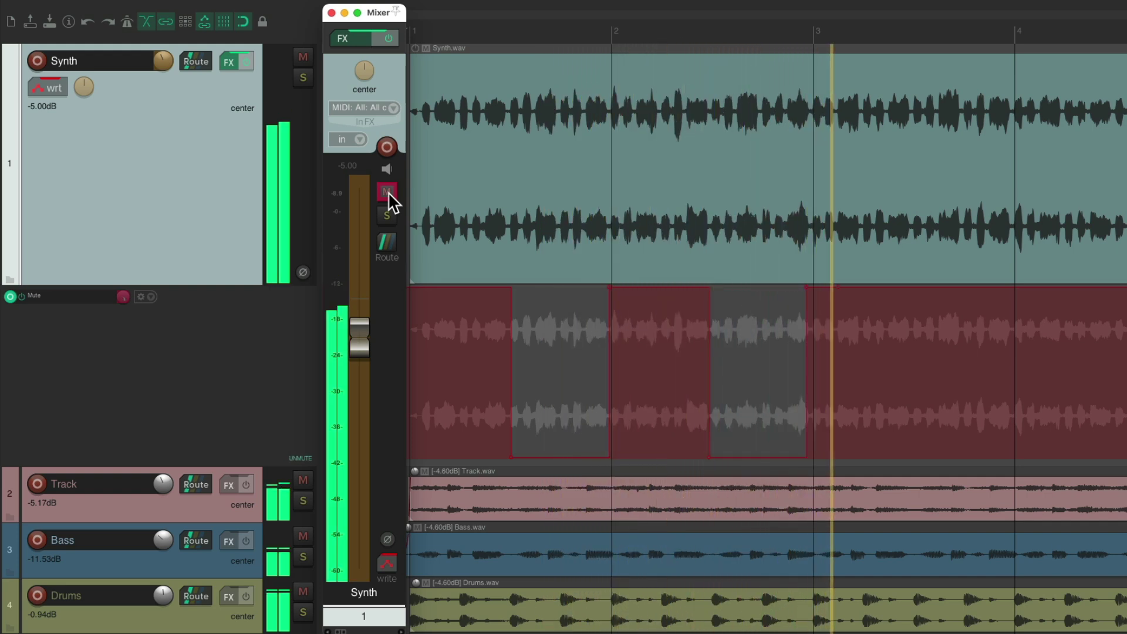
click(388, 192)
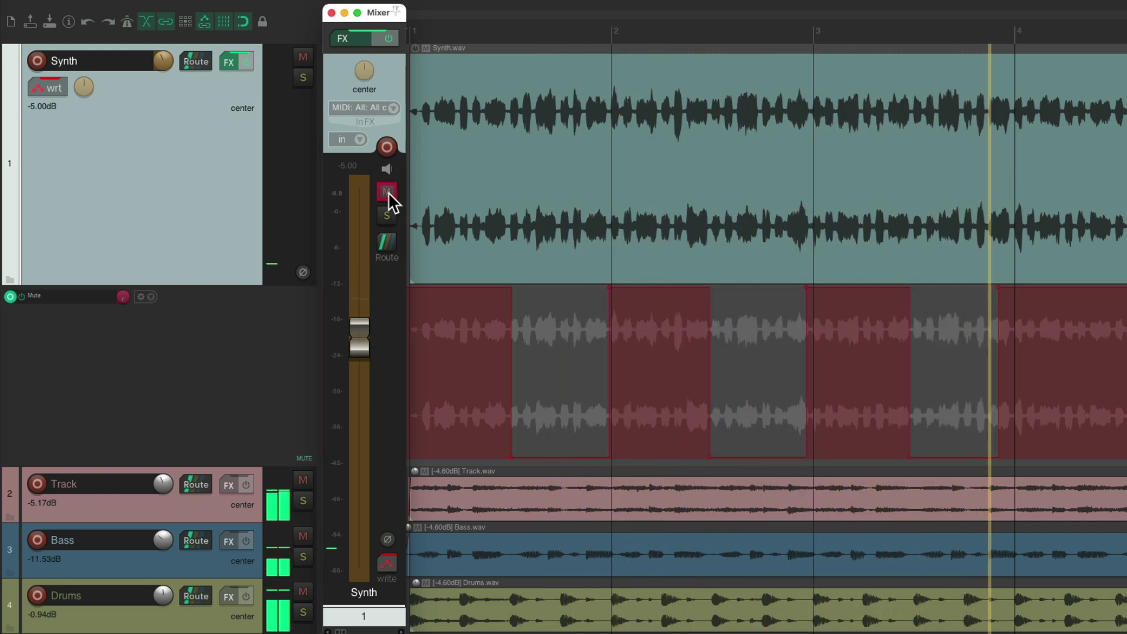
click(389, 192)
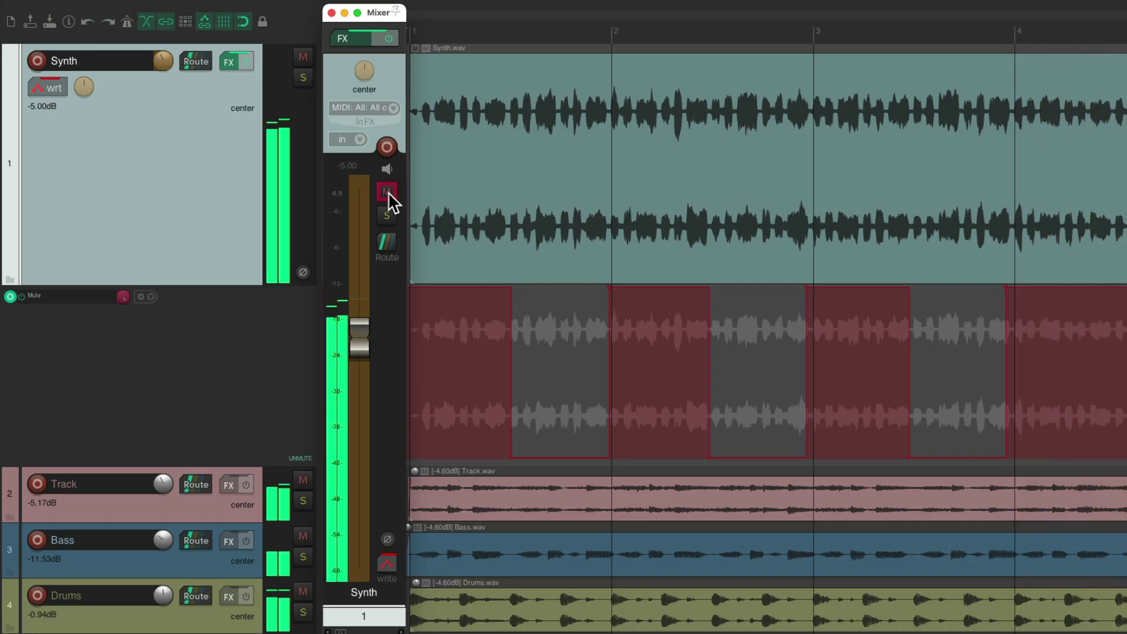
click(389, 192)
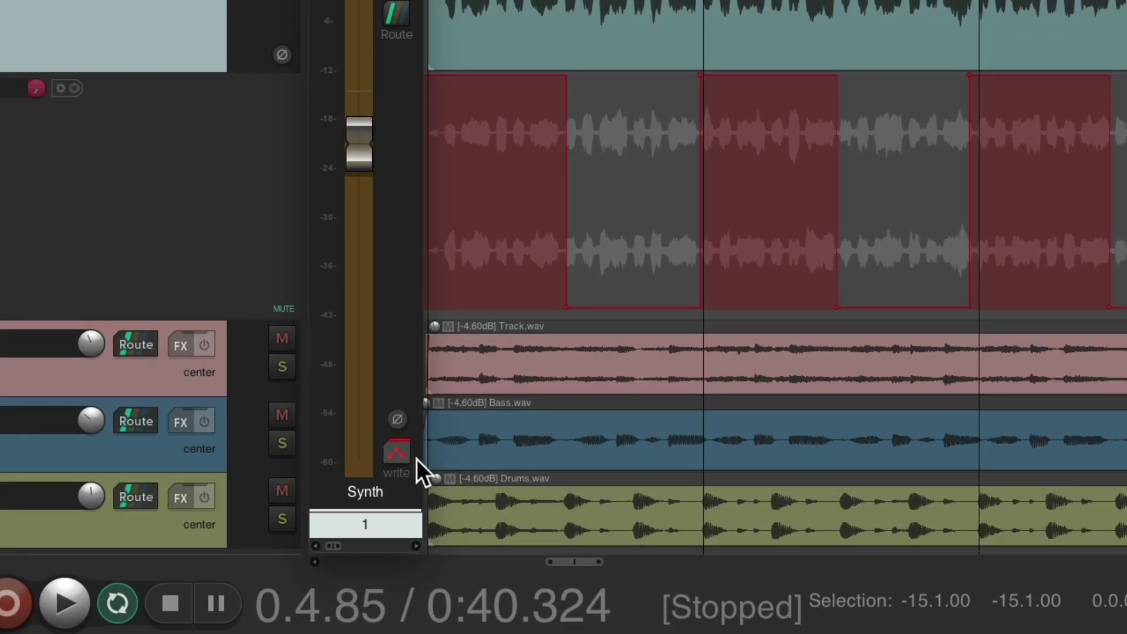
Step: Play the Synth track's mute automation in Trim/Read mode, and undo the mute envelope
click(387, 564)
click(390, 518)
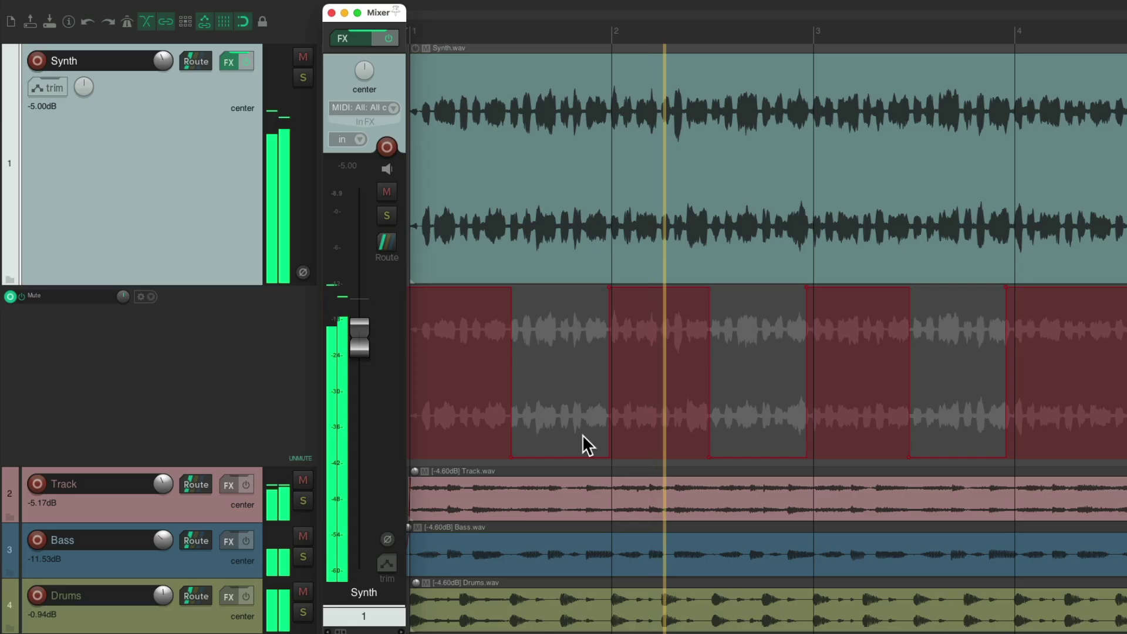
key(space)
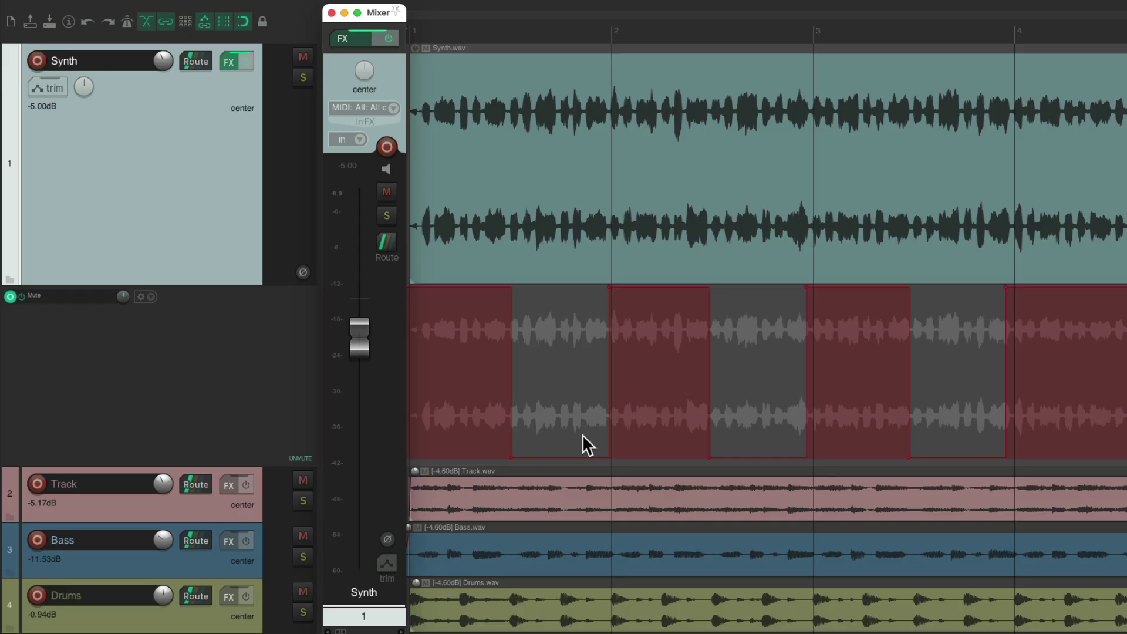
key(super+z)
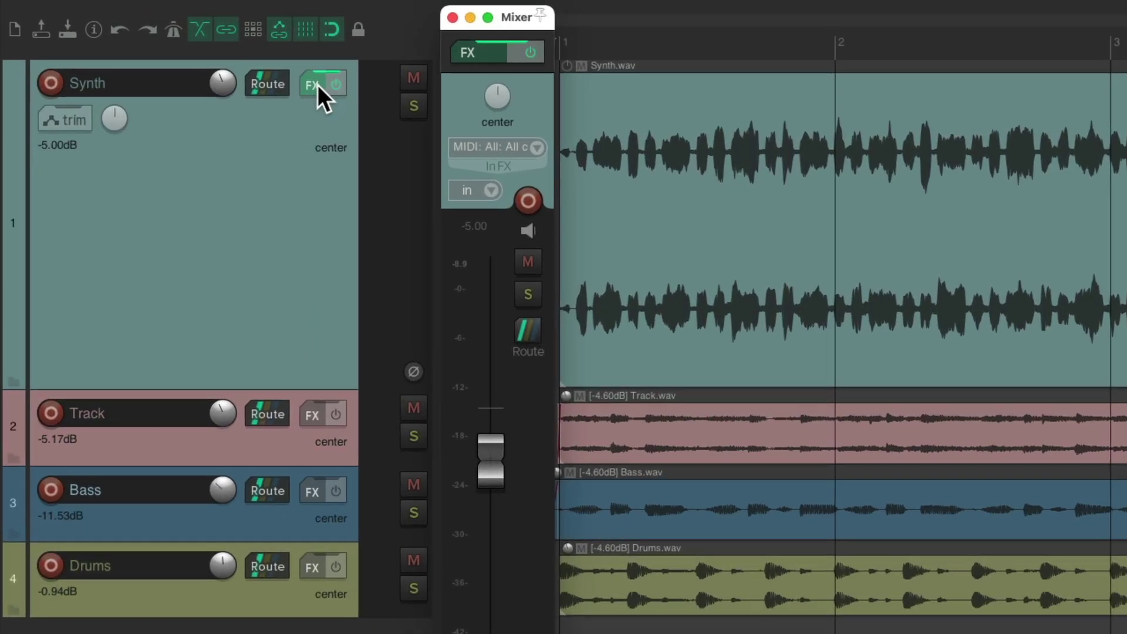
Step: Open the Synth track's FX chain, filter the plugins by "eq" and add ReaEQ after ReaVerbate
click(229, 61)
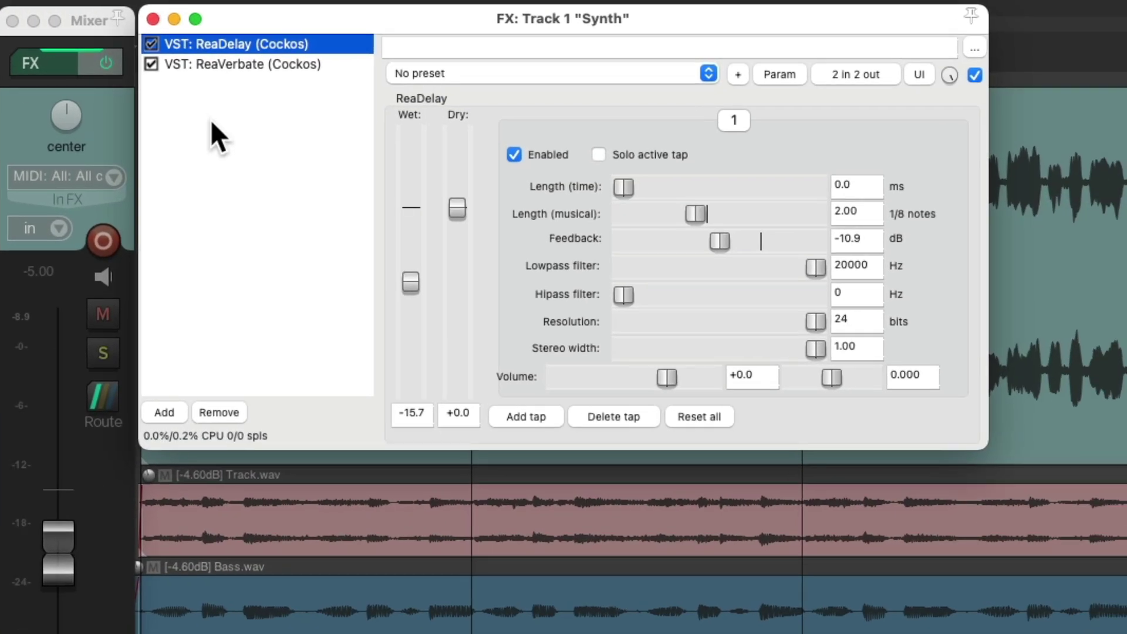
double_click(270, 134)
click(509, 178)
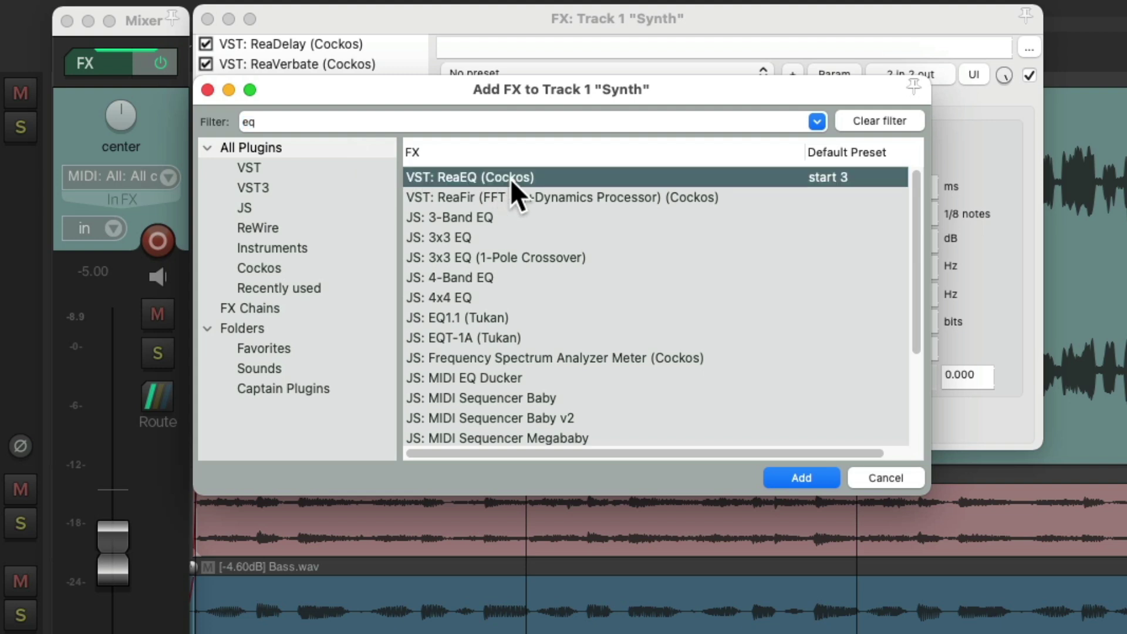
double_click(539, 179)
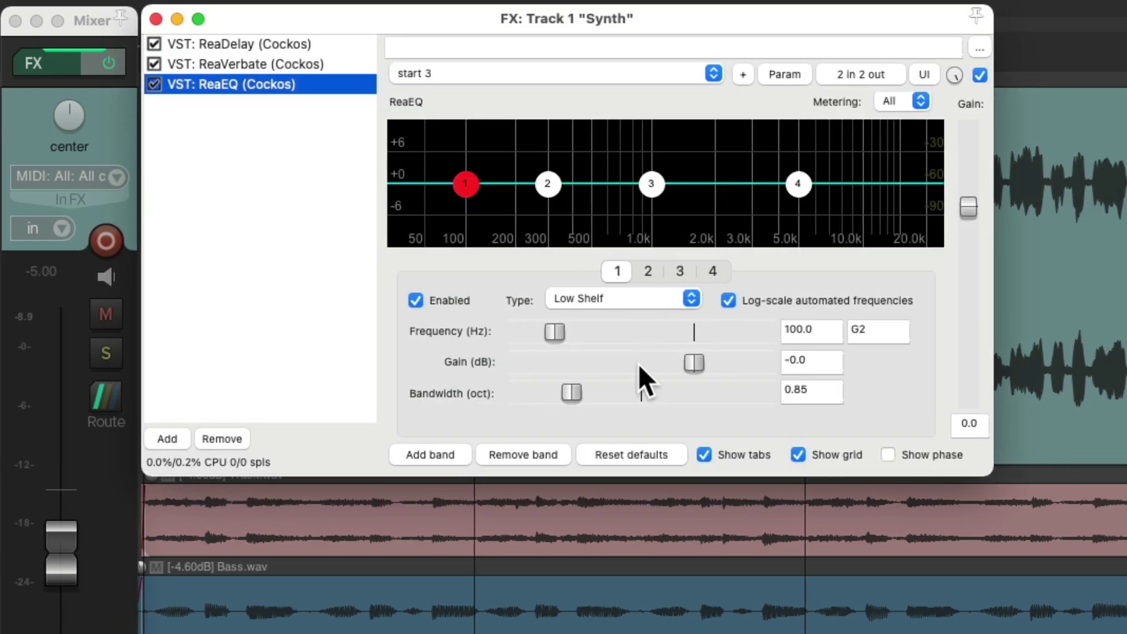
Step: Remove three bands from ReaEQ, keeping only the high shelf at 5000 Hz
click(515, 454)
click(515, 453)
click(515, 454)
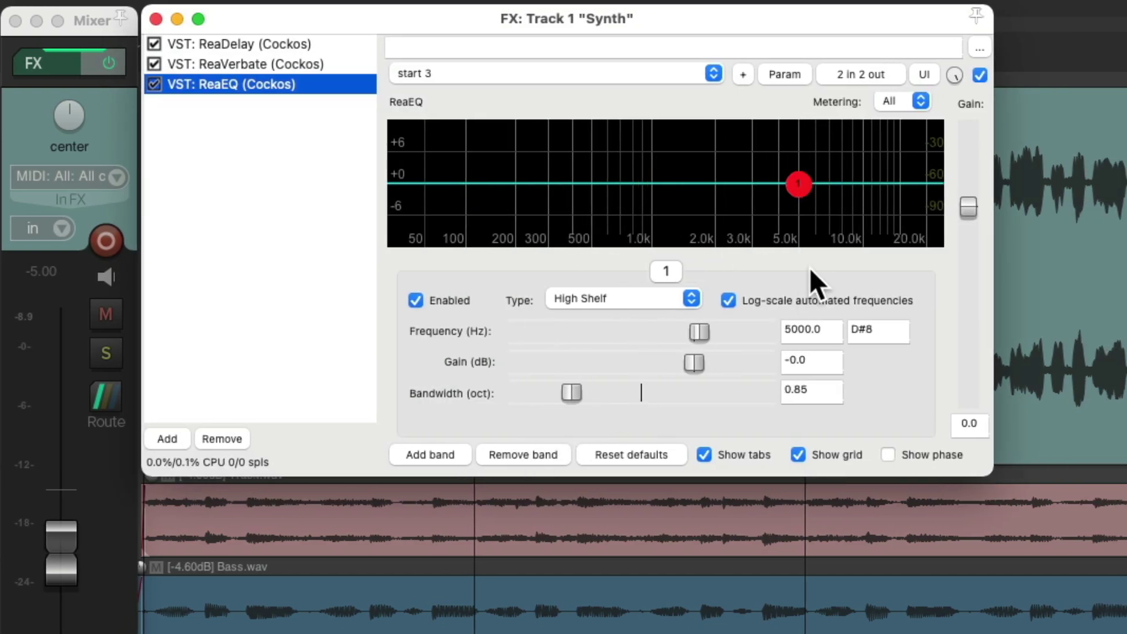
Step: Change the remaining ReaEQ band to Low Pass, with a frequency of about 3459 Hz and a bandwidth of 0.37 octaves
click(629, 299)
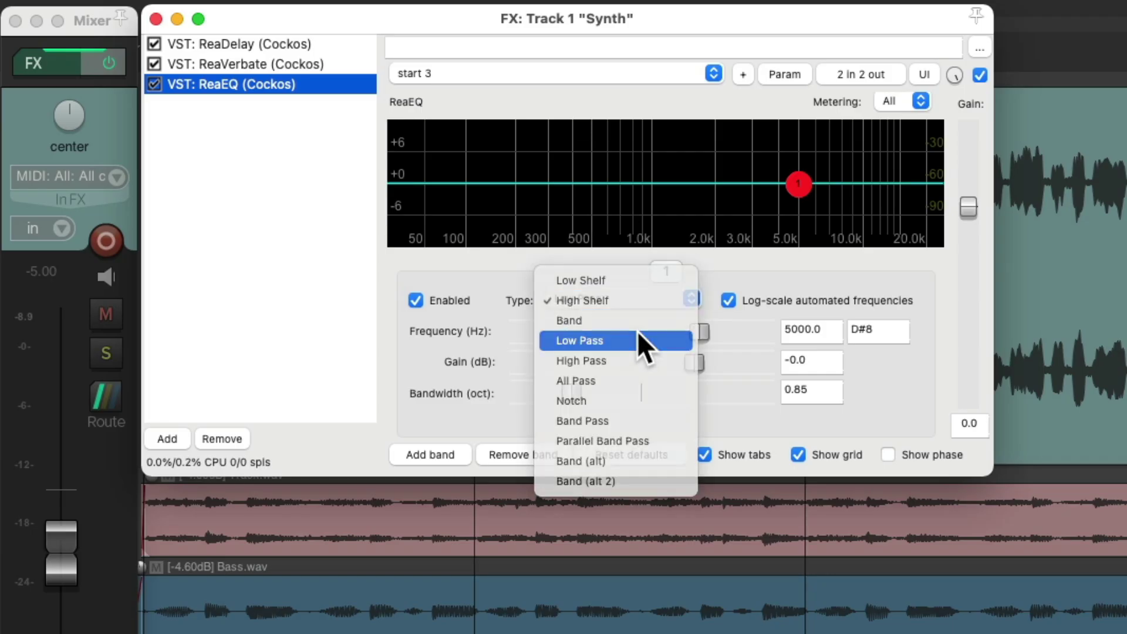
click(638, 335)
scroll(764, 229, down, 5)
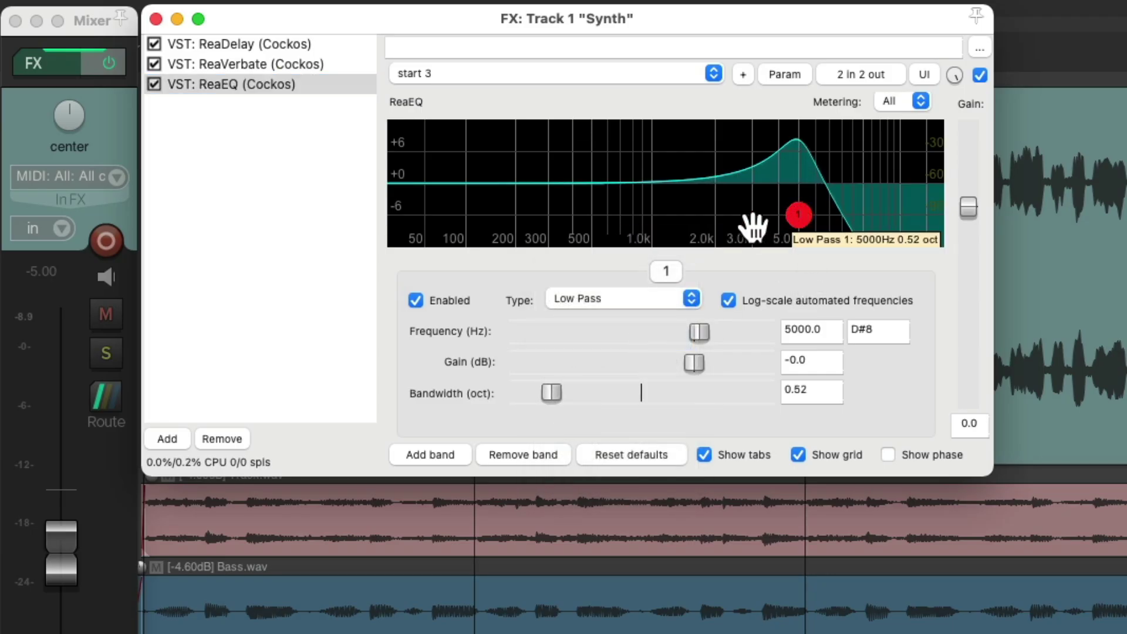
mouse_move(800, 216)
mouse_down()
mouse_move(541, 222)
mouse_move(906, 211)
mouse_move(528, 209)
mouse_move(690, 208)
mouse_move(757, 192)
mouse_move(712, 204)
mouse_move(785, 219)
mouse_up()
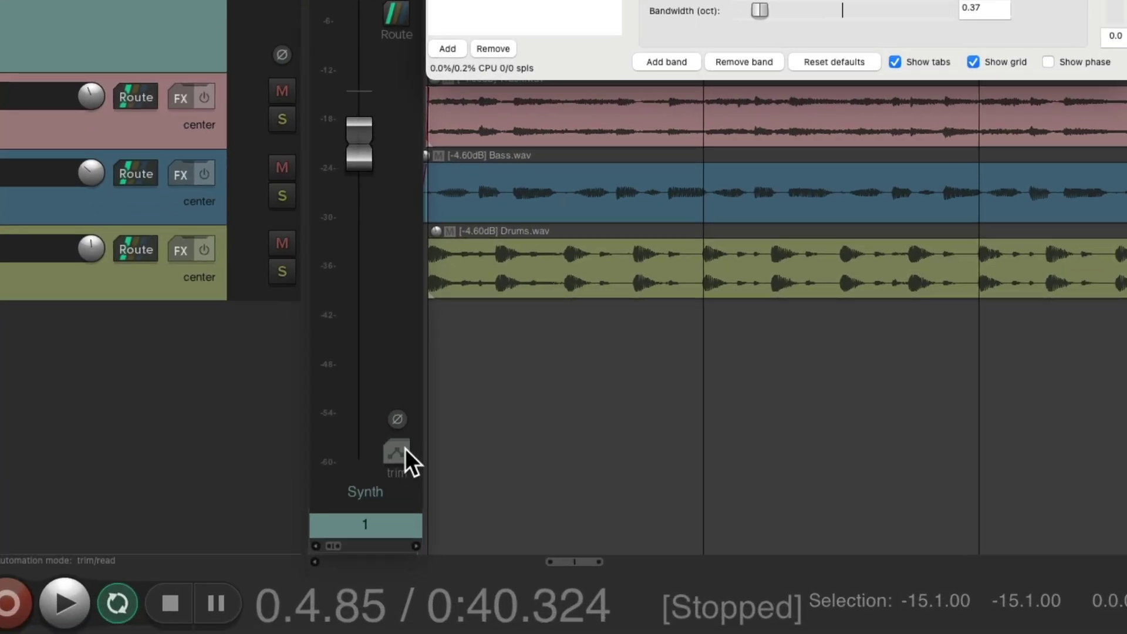
Step: Set the Synth track's automation mode to Write and record sweeps of the ReaEQ low-pass frequency during playback
click(406, 448)
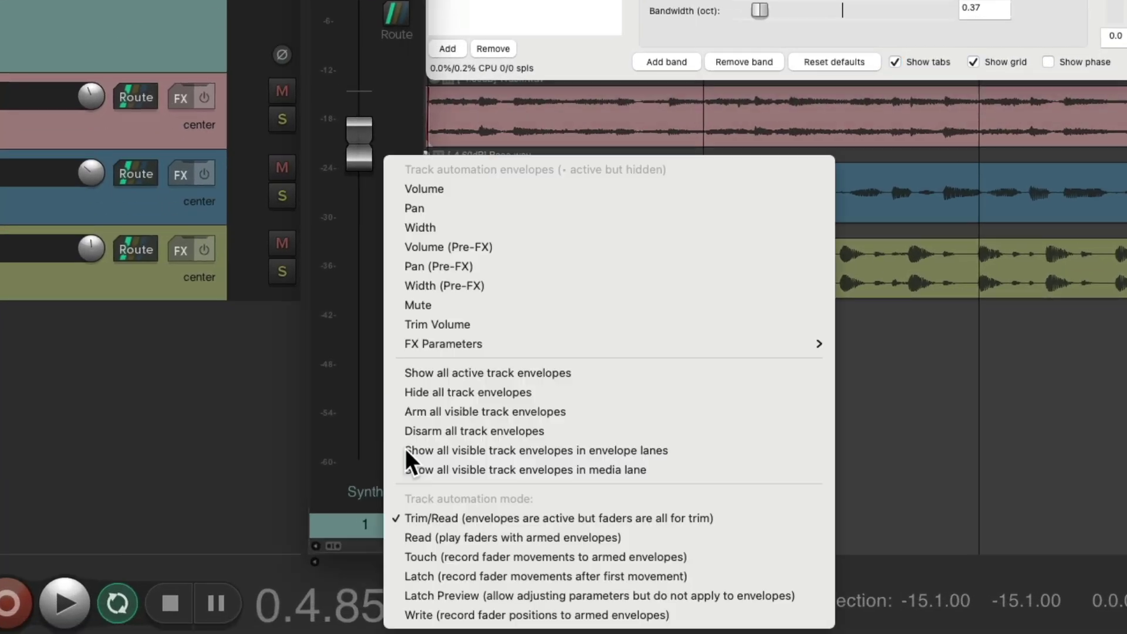
click(405, 616)
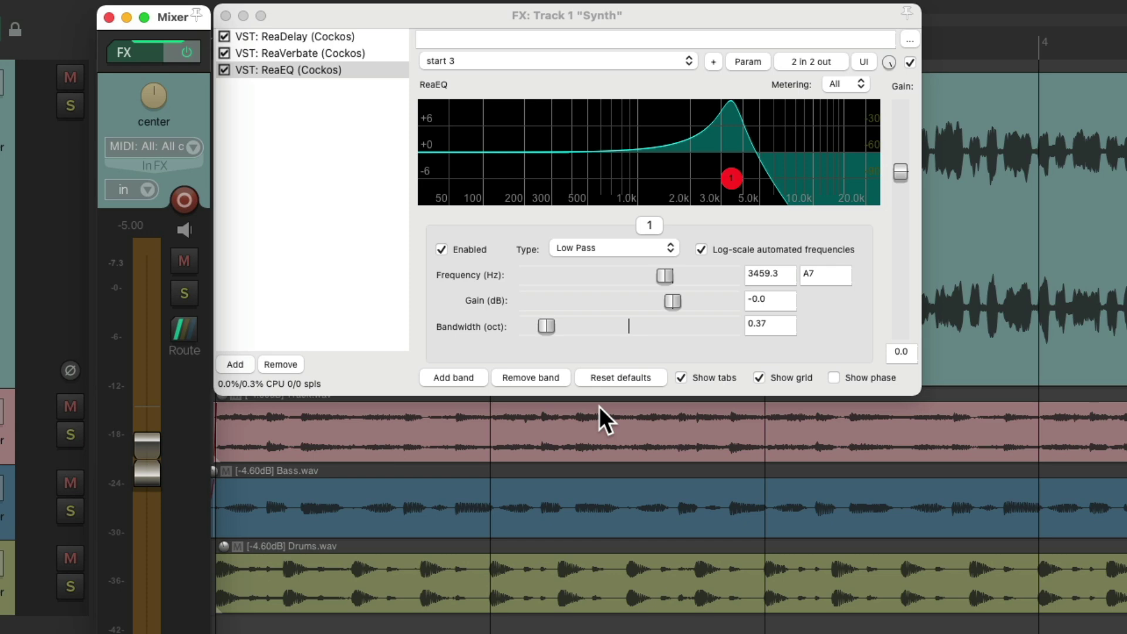
key(space)
mouse_move(732, 177)
mouse_down()
mouse_move(574, 197)
mouse_move(773, 202)
mouse_move(572, 200)
mouse_move(773, 194)
mouse_move(556, 175)
mouse_move(839, 187)
mouse_move(527, 174)
mouse_move(732, 175)
mouse_move(597, 156)
mouse_move(560, 158)
mouse_move(766, 161)
mouse_move(531, 158)
mouse_move(682, 161)
mouse_move(550, 153)
mouse_move(806, 164)
mouse_move(537, 146)
mouse_move(692, 153)
mouse_move(554, 139)
mouse_move(754, 146)
mouse_up()
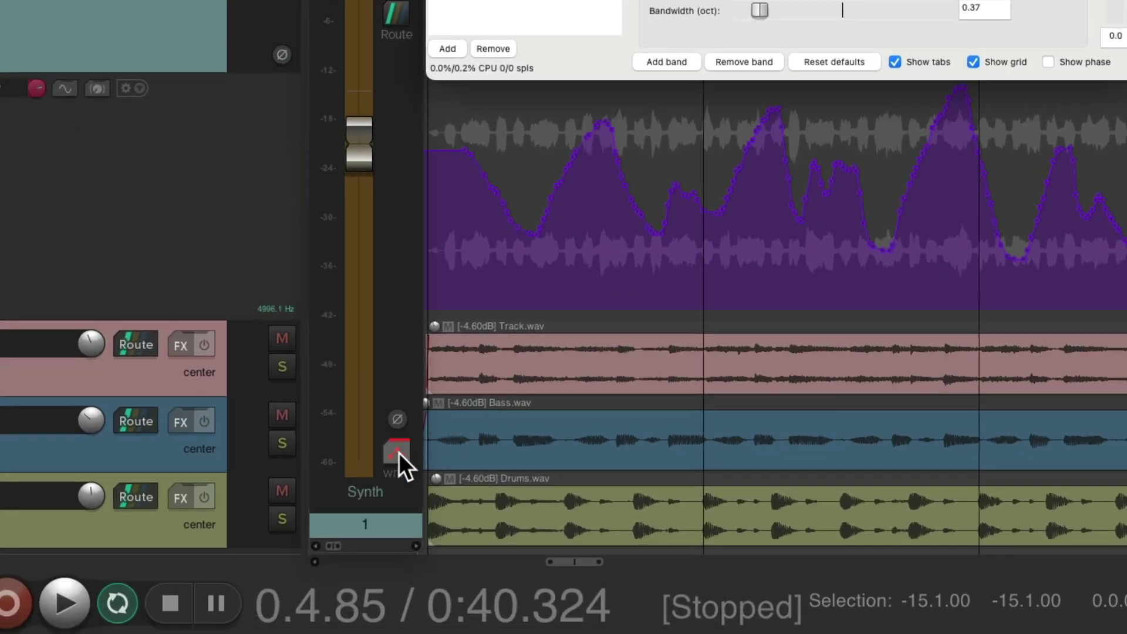
Step: Switch the Synth track to Touch mode and re-record the ReaEQ low-pass frequency sweeps between about bars 1 and 3 during playback
click(399, 453)
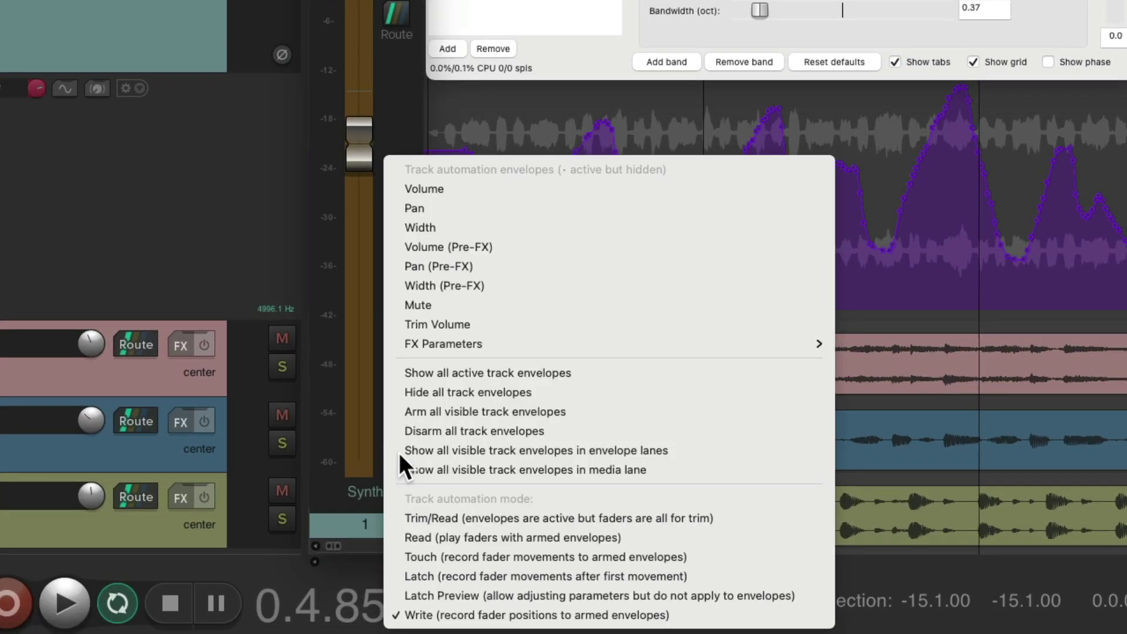
click(396, 556)
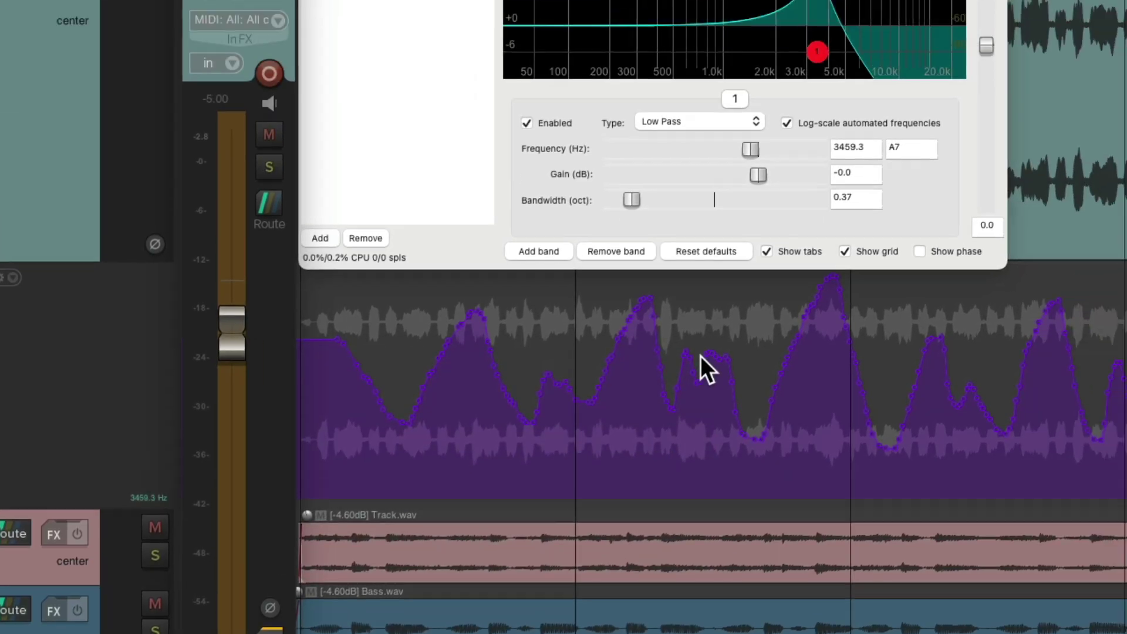
key(space)
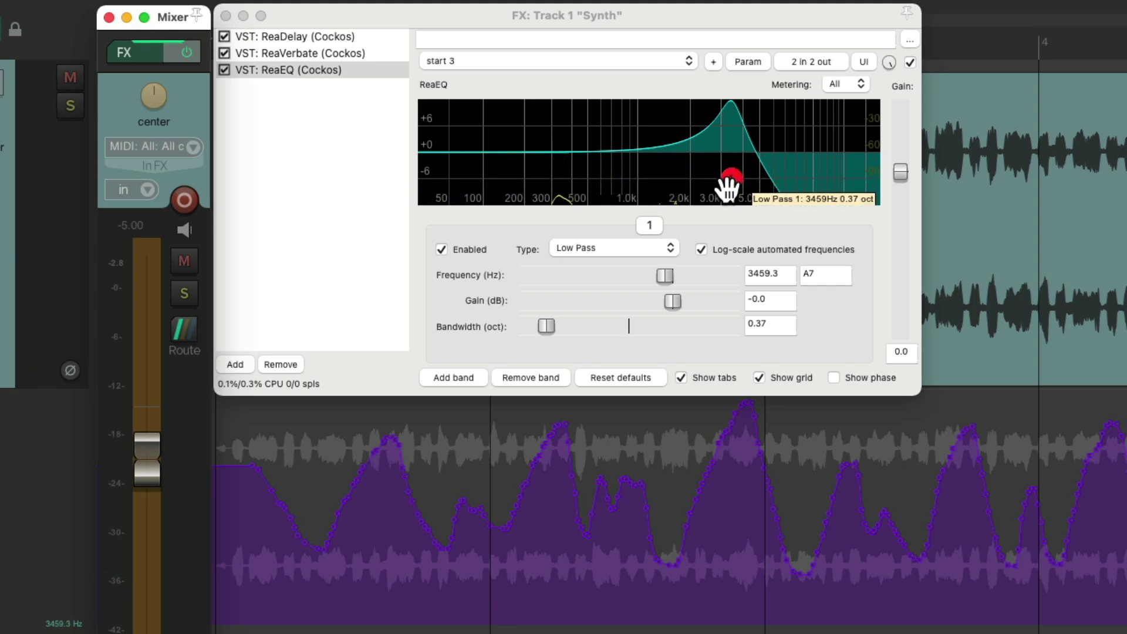
drag(663, 272, 687, 265)
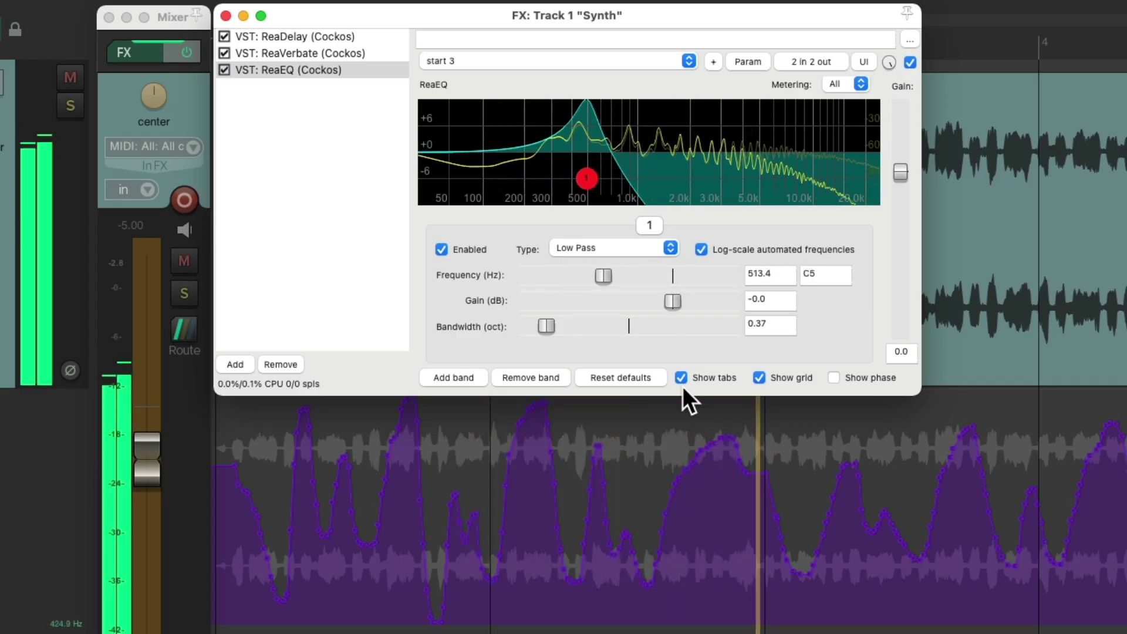